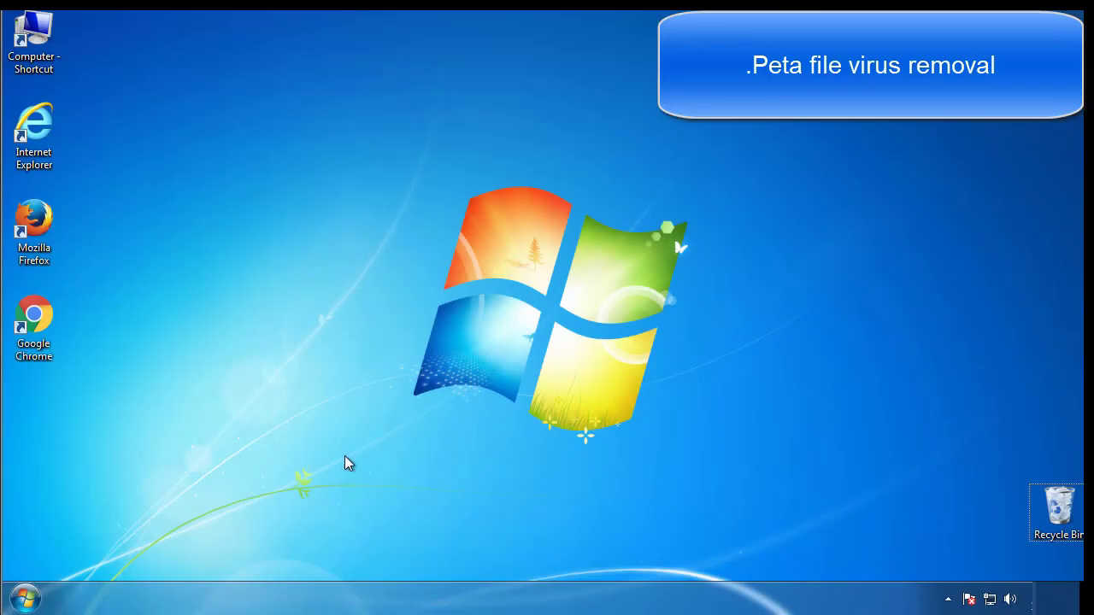
Launch msconfig, enable Safe boot (Minimal) on the Boot tab and confirm with OK.
click(26, 598)
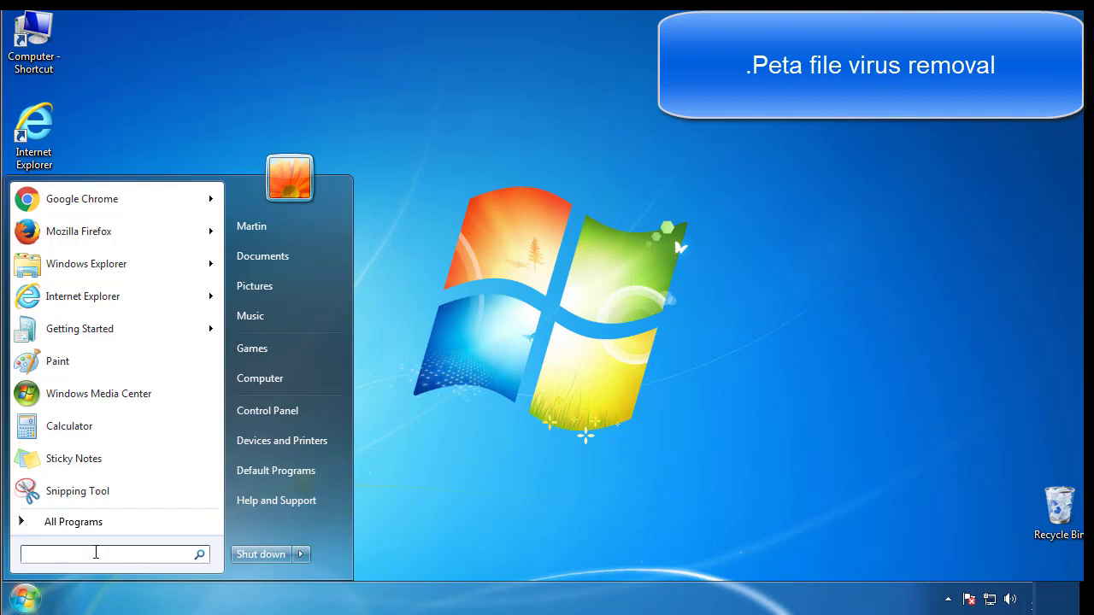
text(mscon)
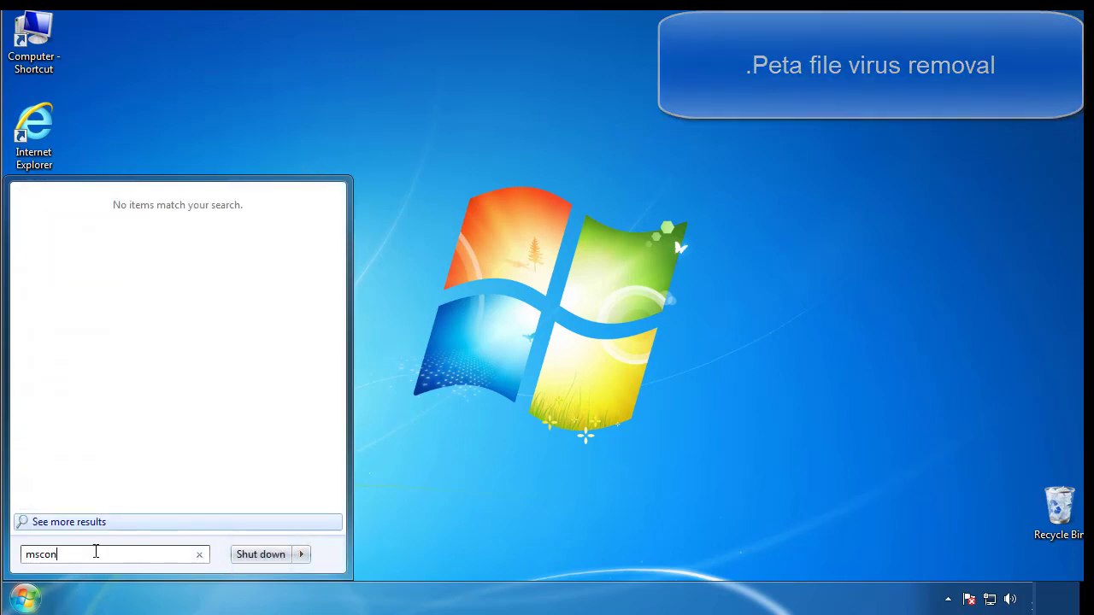
text(fig)
key(Return)
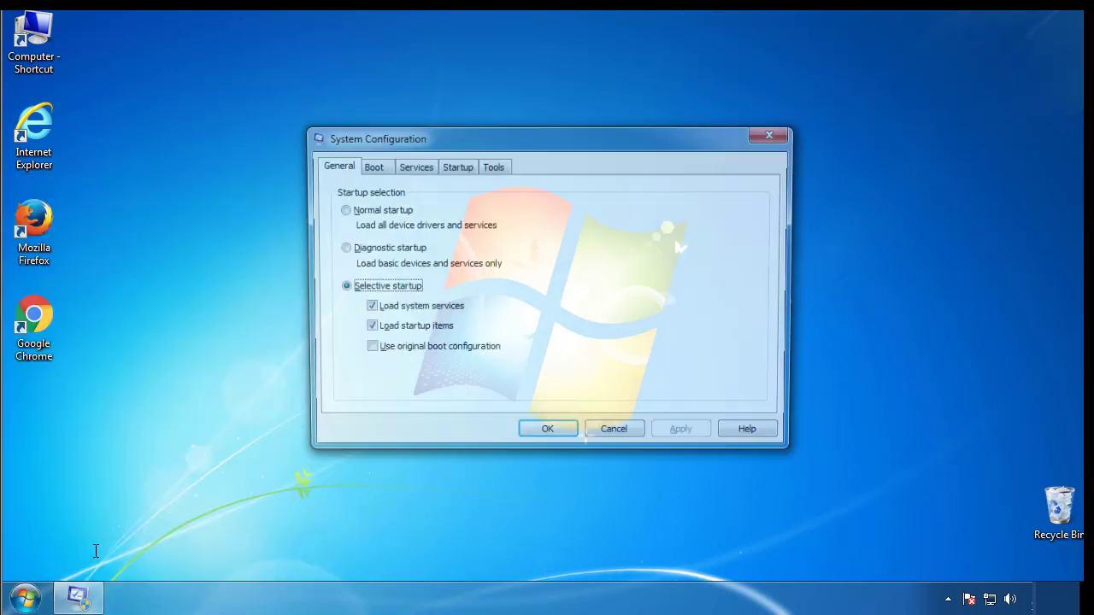
click(369, 166)
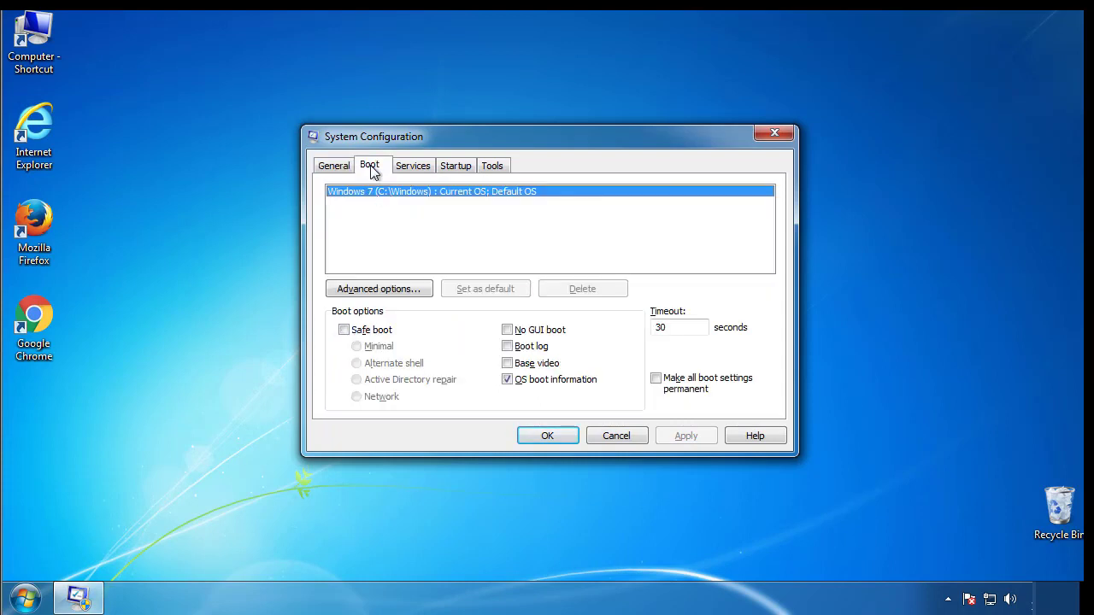
click(344, 330)
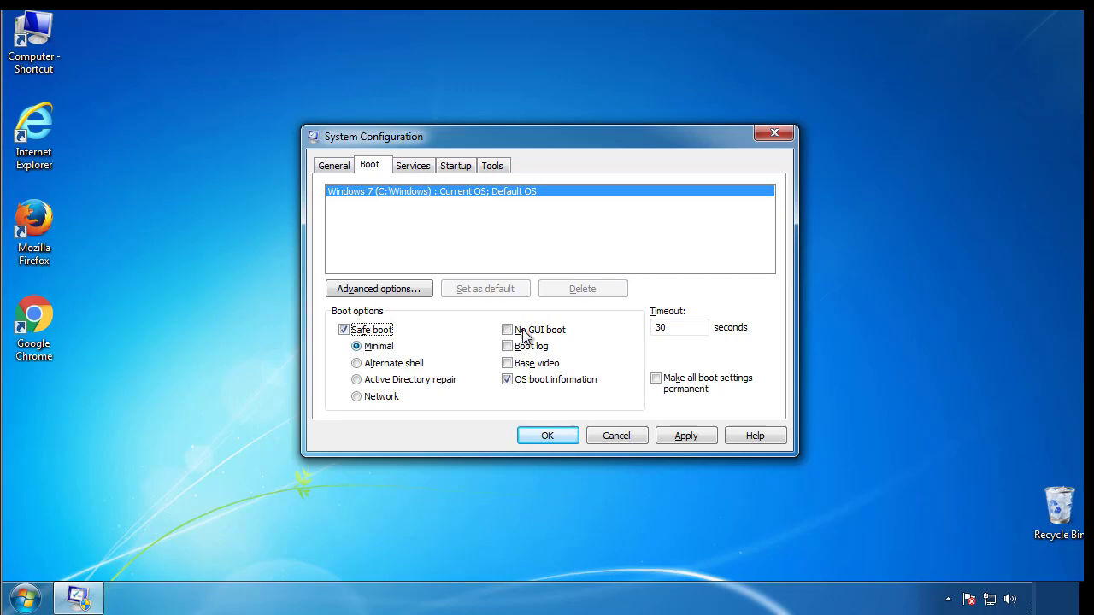
click(555, 435)
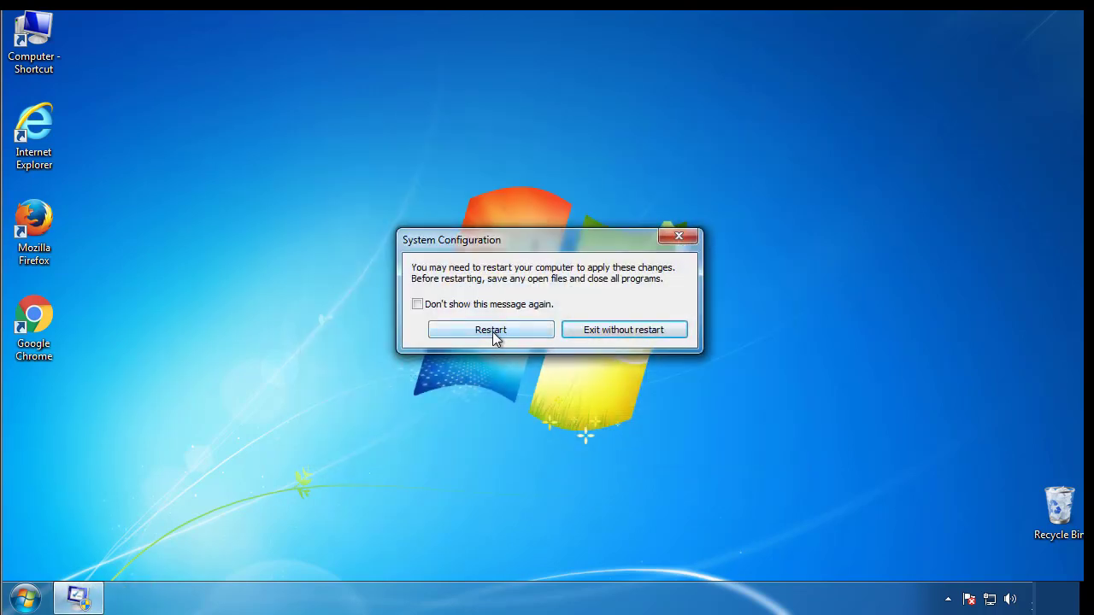
Restart into Safe Mode and set Folder Options to show hidden files, folders and drives.
click(492, 332)
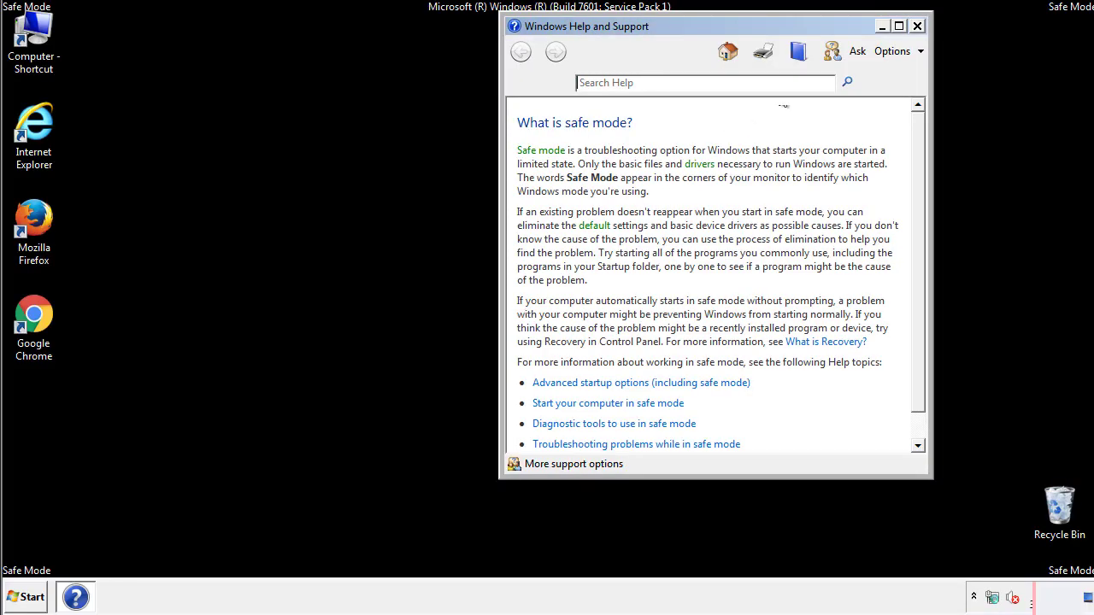
click(917, 25)
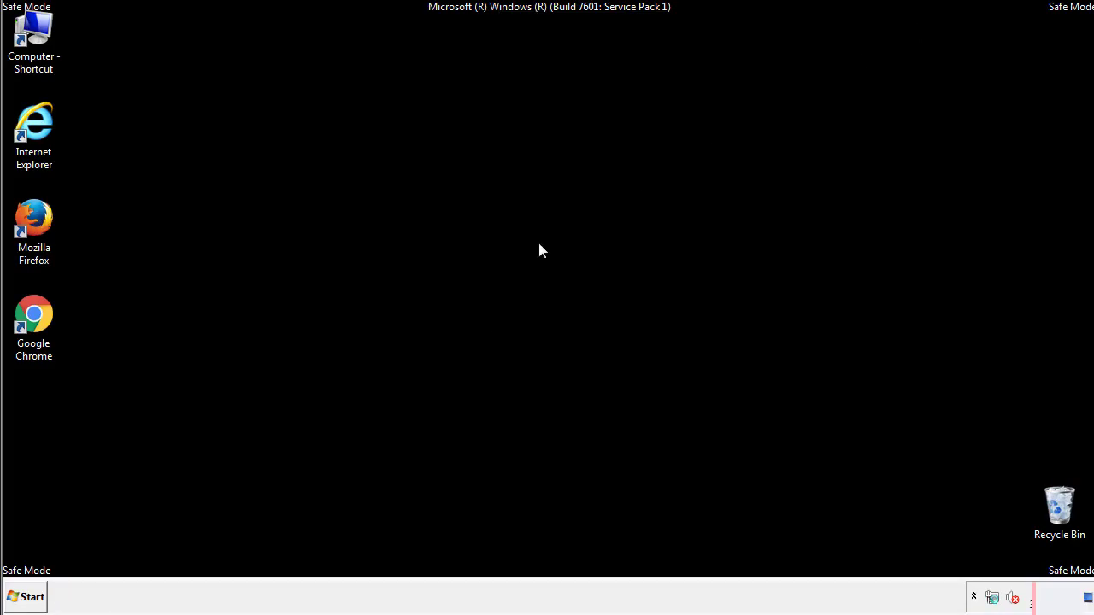
click(33, 596)
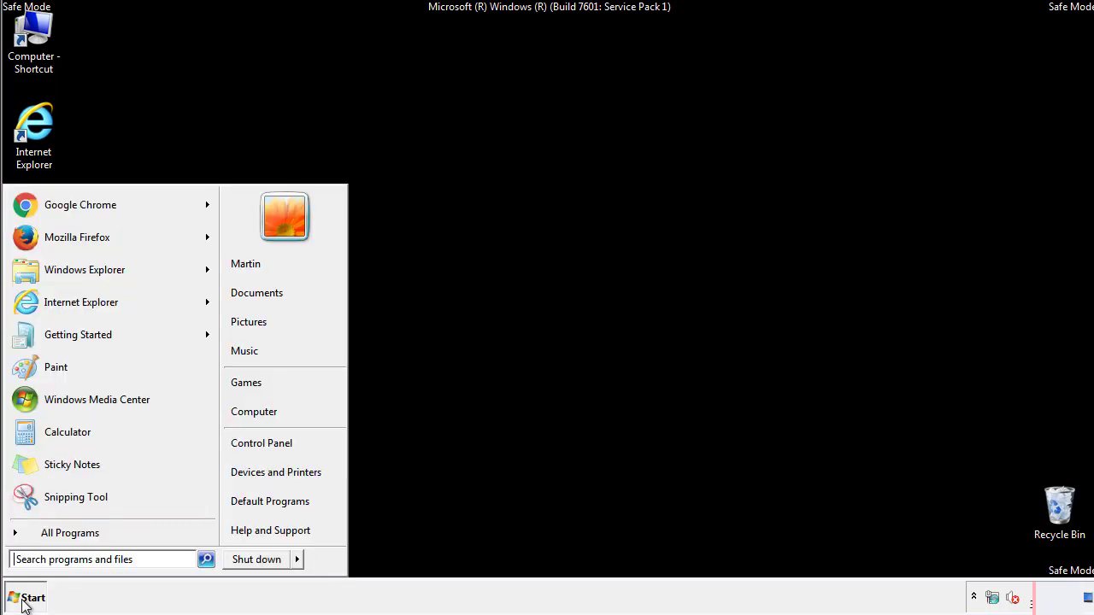
click(274, 441)
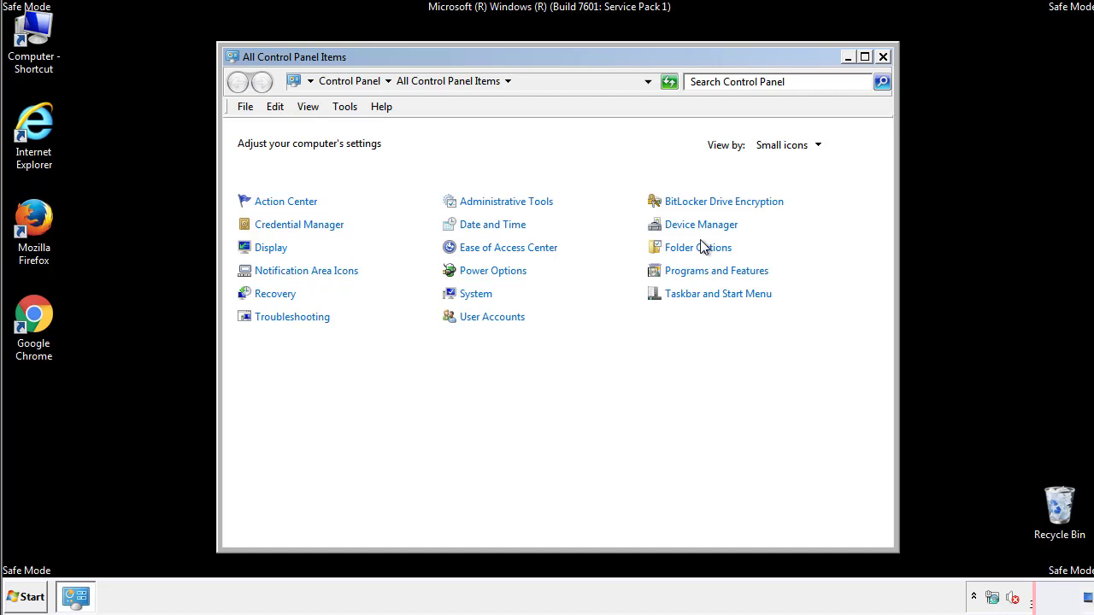
click(699, 248)
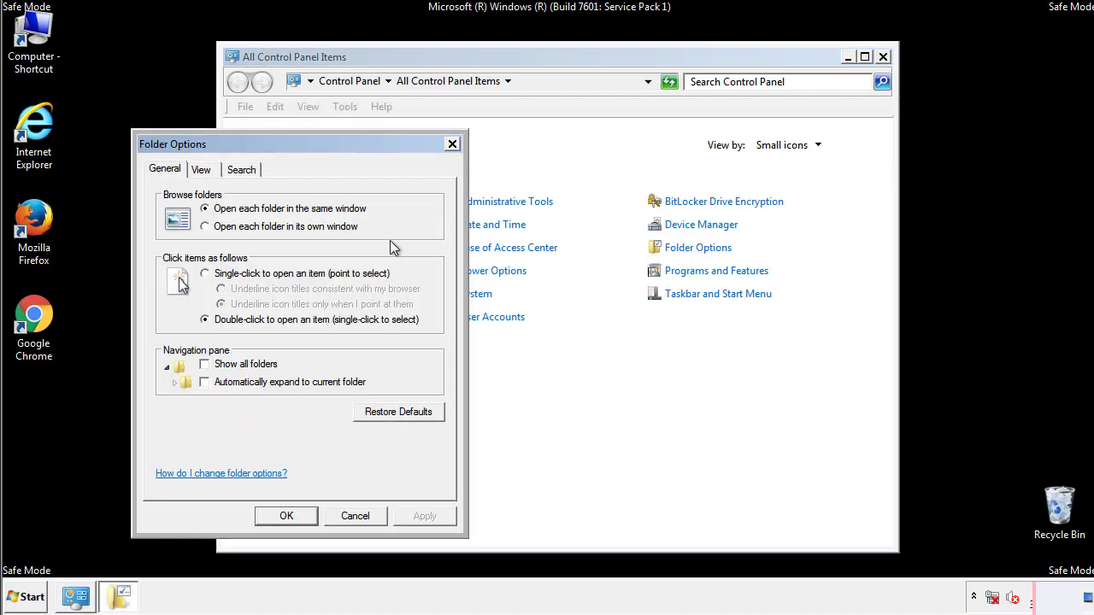
click(203, 172)
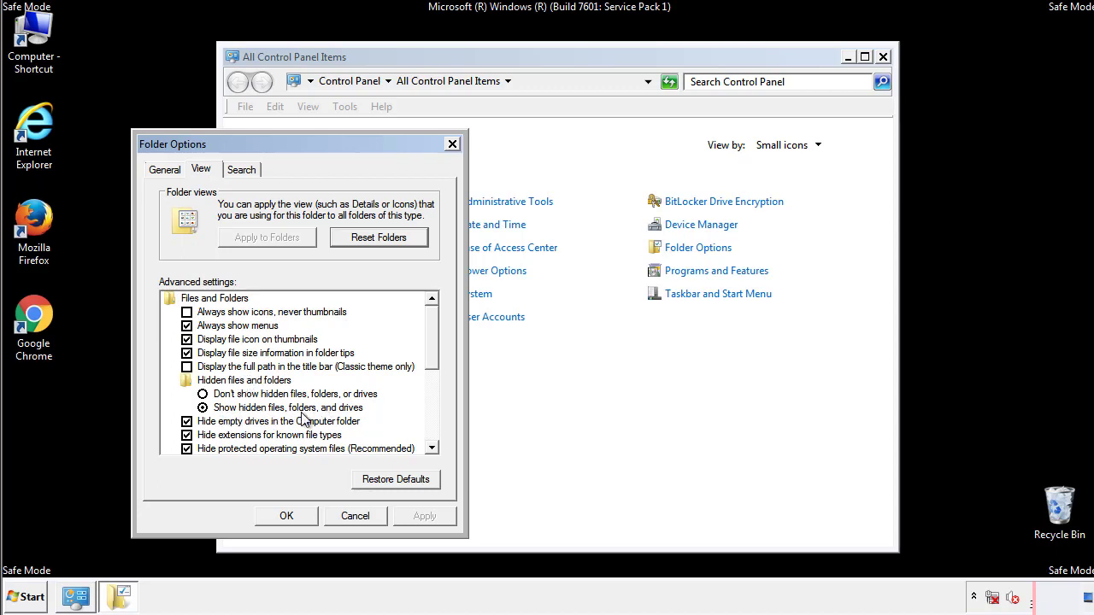
click(295, 514)
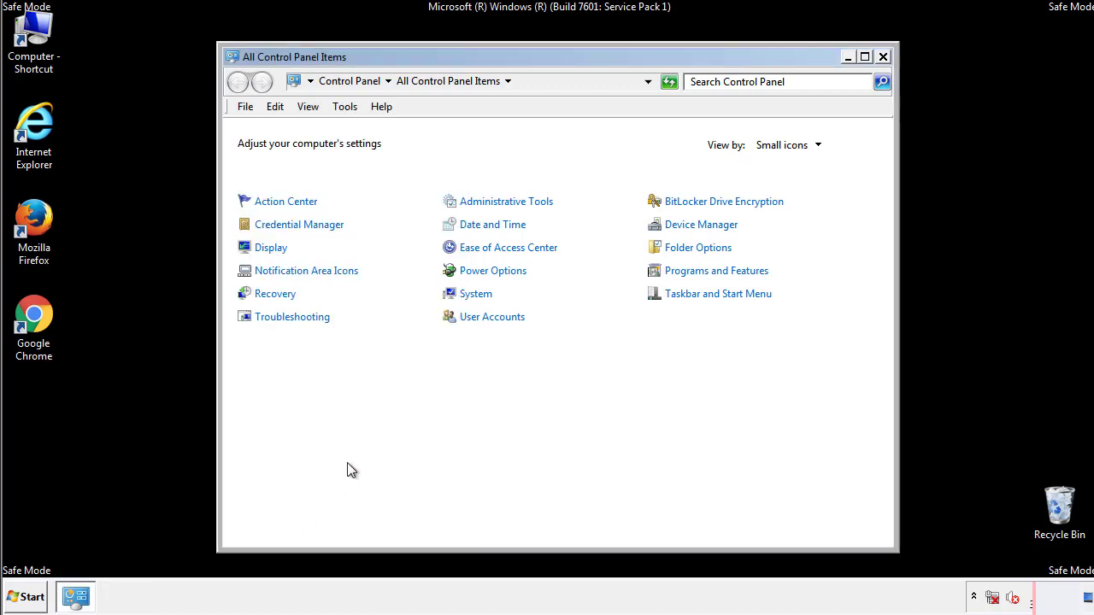
Close Control Panel and open C:\Windows from Computer.
click(884, 57)
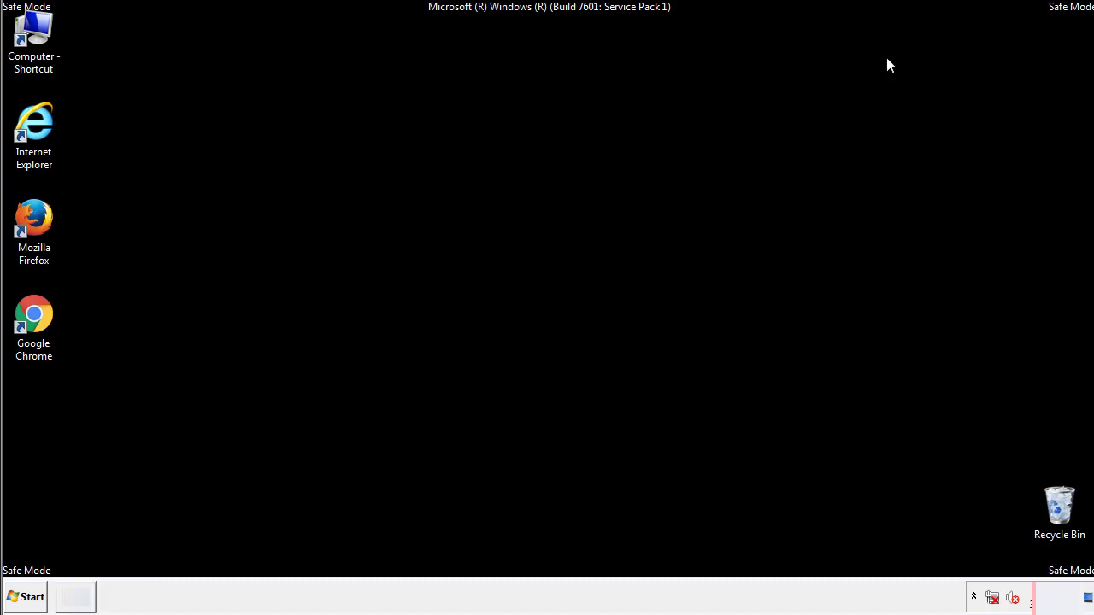
double_click(45, 30)
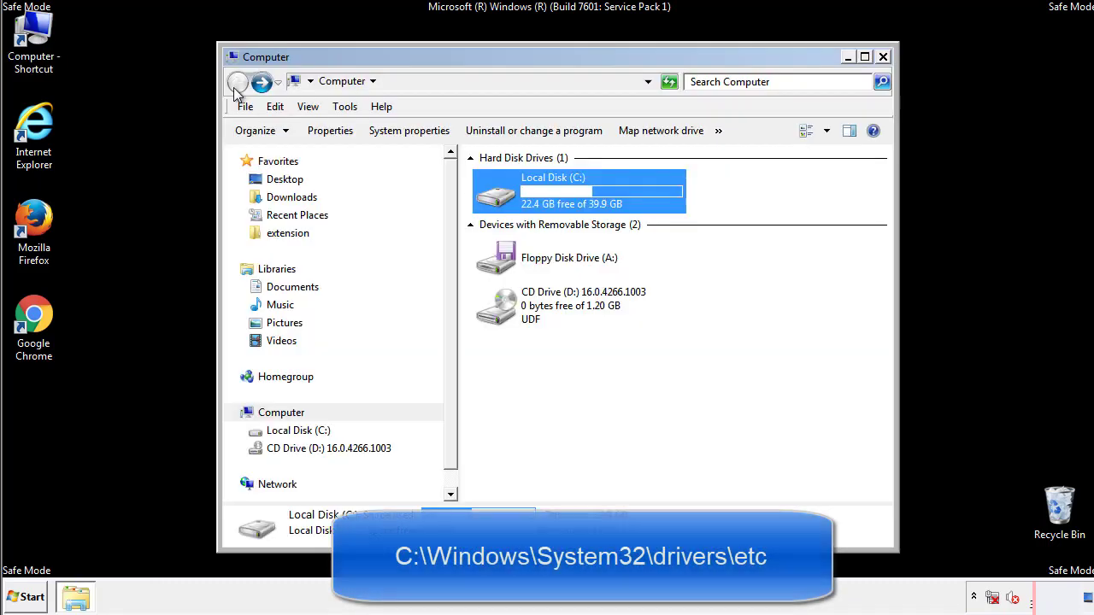
double_click(492, 194)
click(498, 314)
double_click(498, 315)
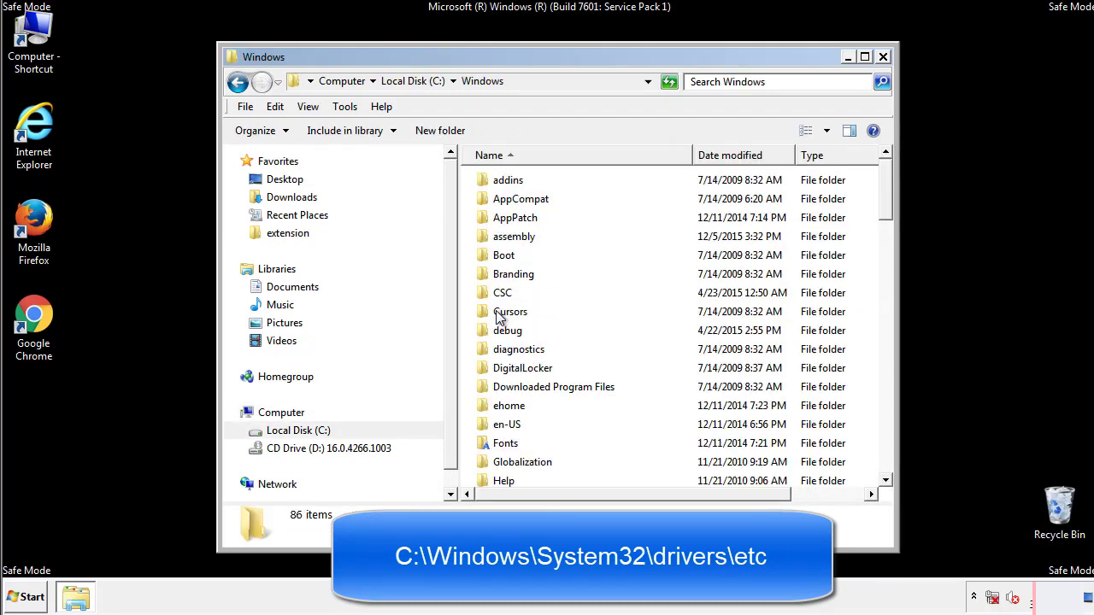
Go into System32\drivers\etc and open the hosts file, bringing up Open with.
scroll(502, 385, down, 2)
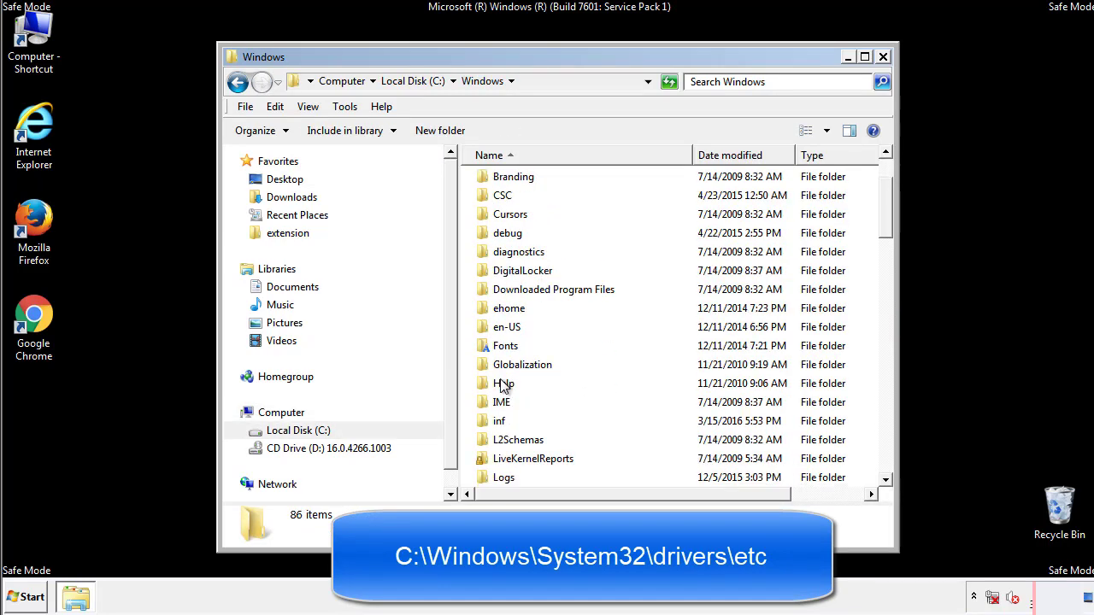
scroll(503, 385, down, 2)
scroll(502, 386, down, 2)
scroll(503, 385, down, 3)
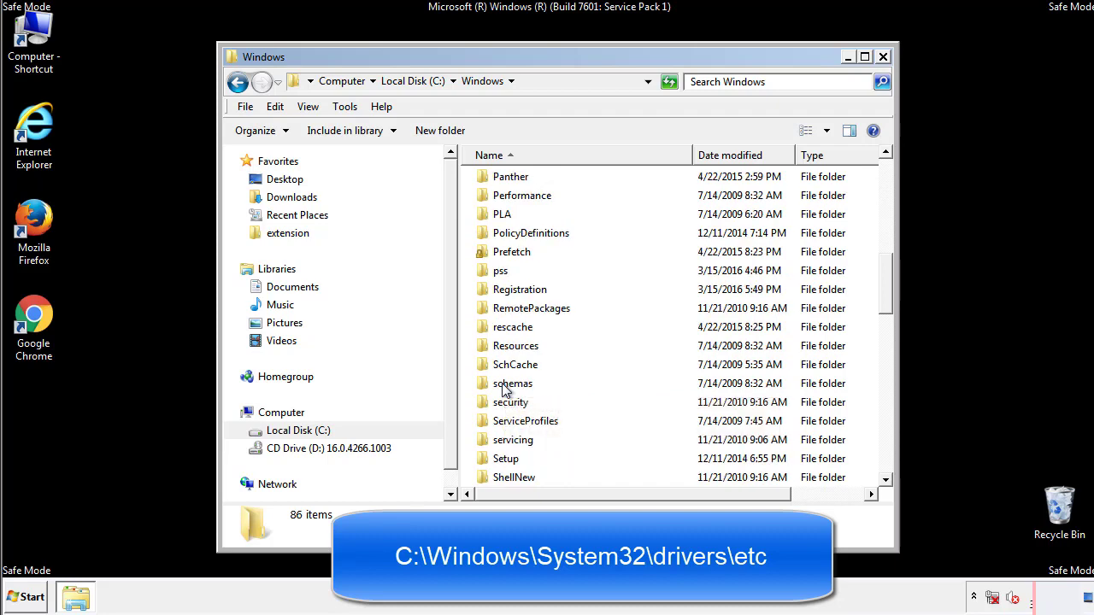
scroll(504, 390, down, 2)
click(517, 441)
double_click(517, 442)
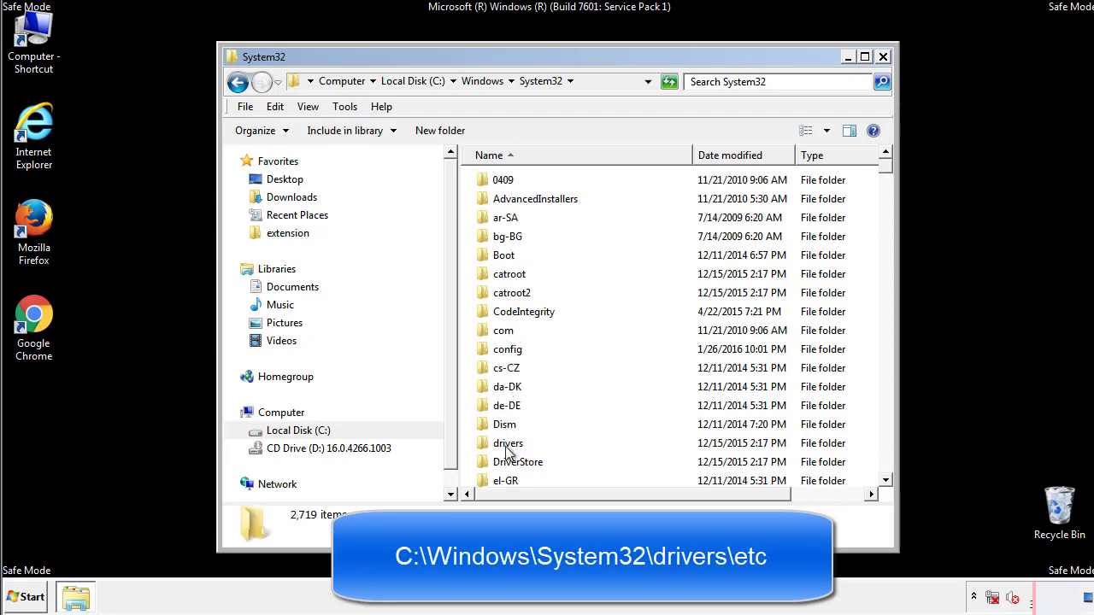
double_click(507, 444)
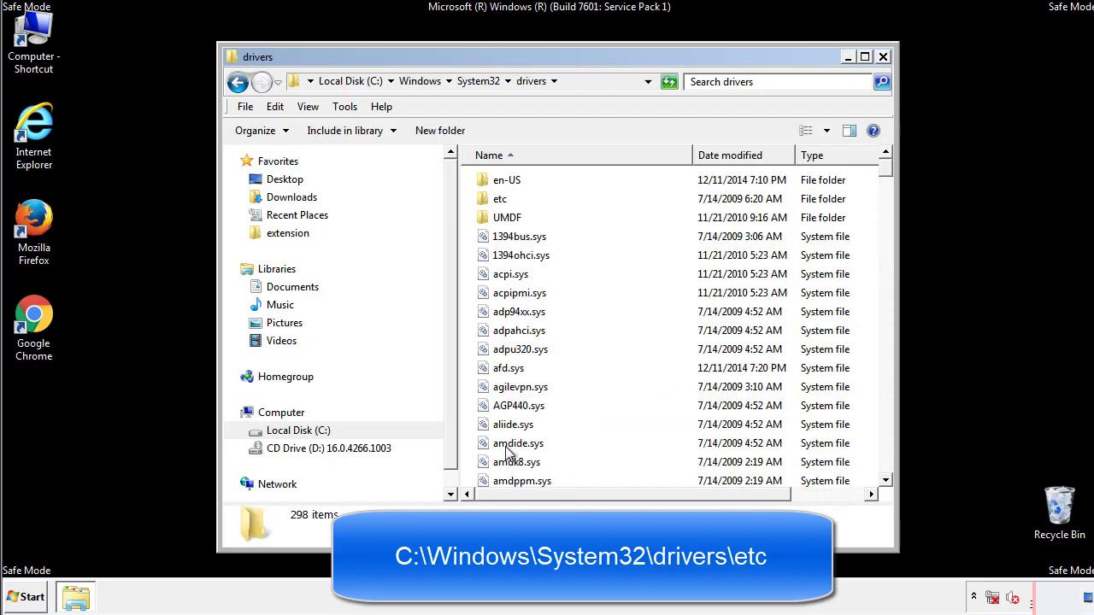
double_click(490, 204)
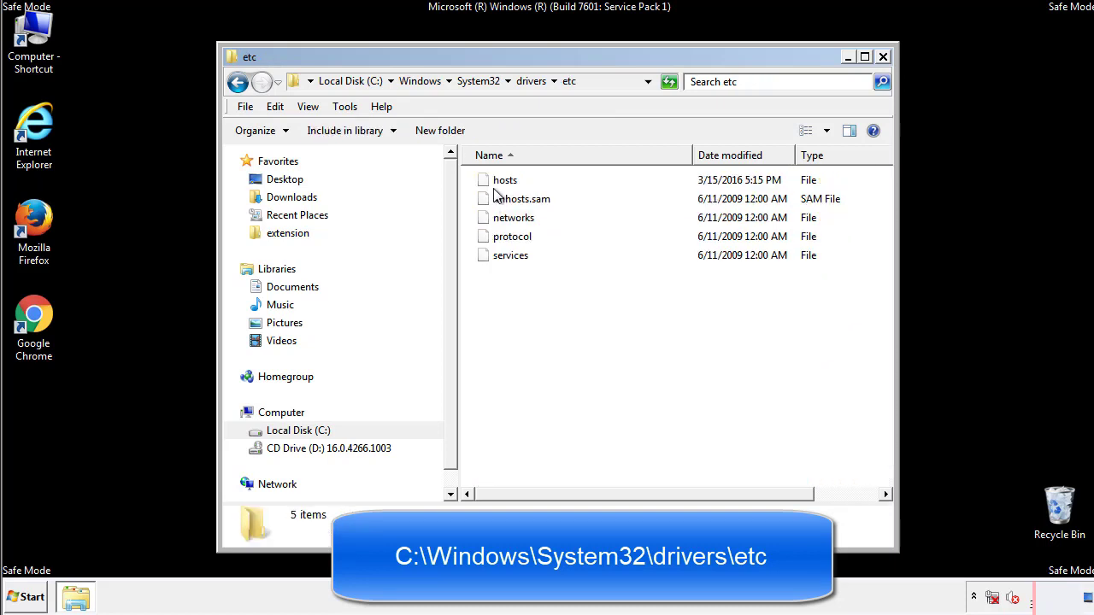
double_click(498, 181)
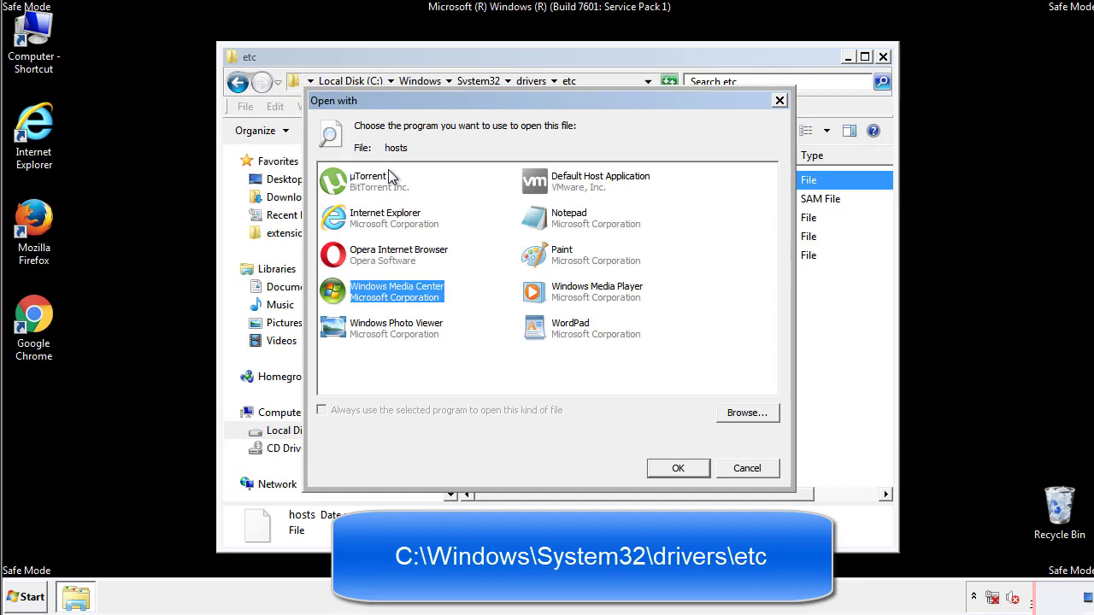
Open hosts in Notepad and move its window fully into view.
click(554, 223)
click(677, 468)
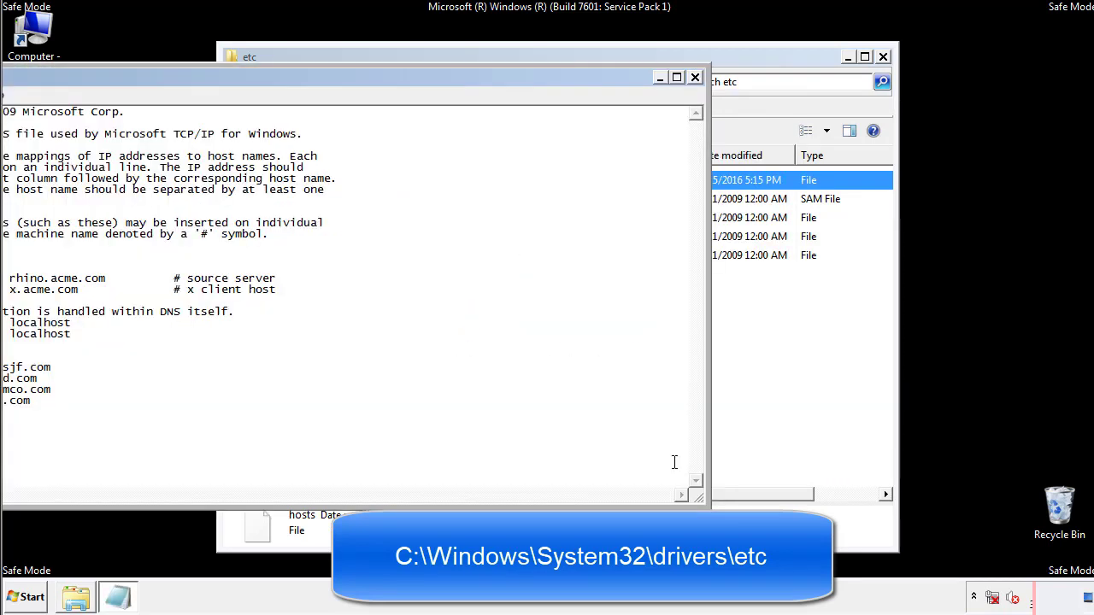
drag(449, 83, 697, 100)
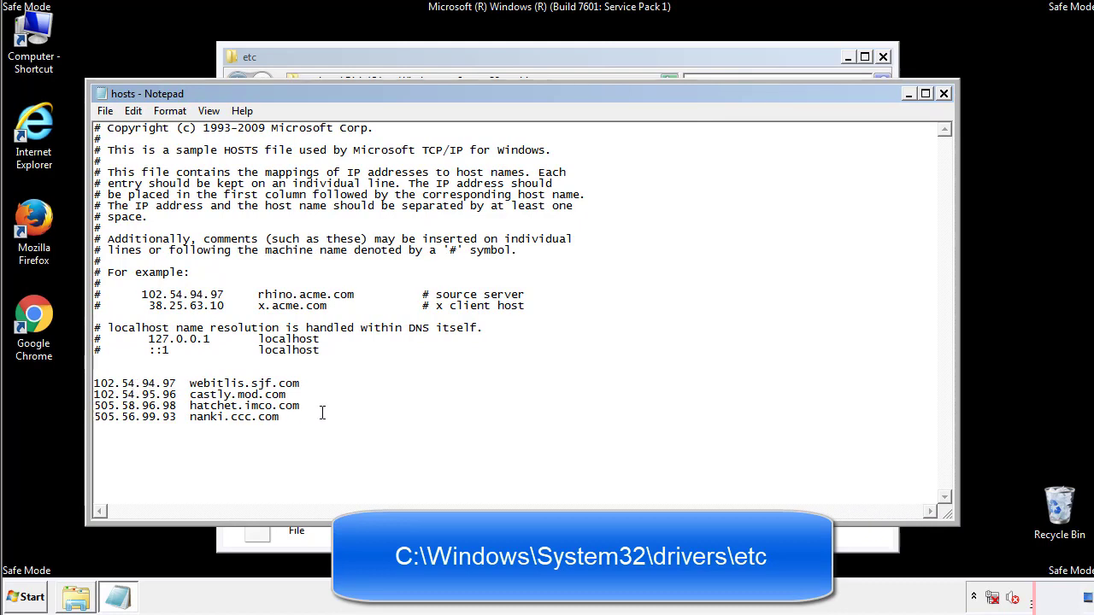
Delete the four custom host entries and save hosts when closing Notepad.
drag(305, 419, 94, 381)
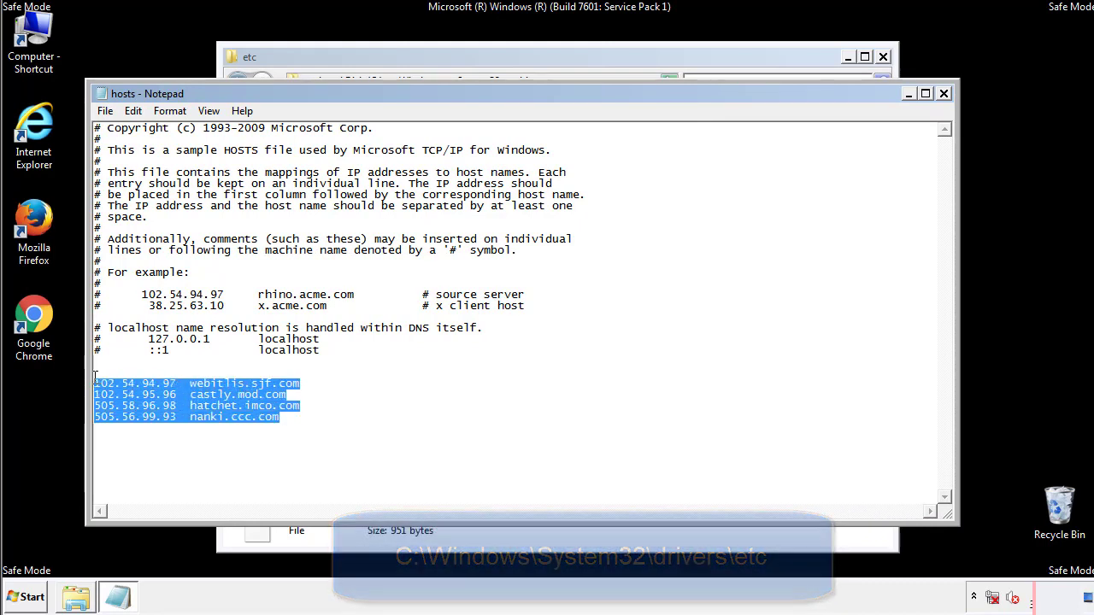
key(Delete)
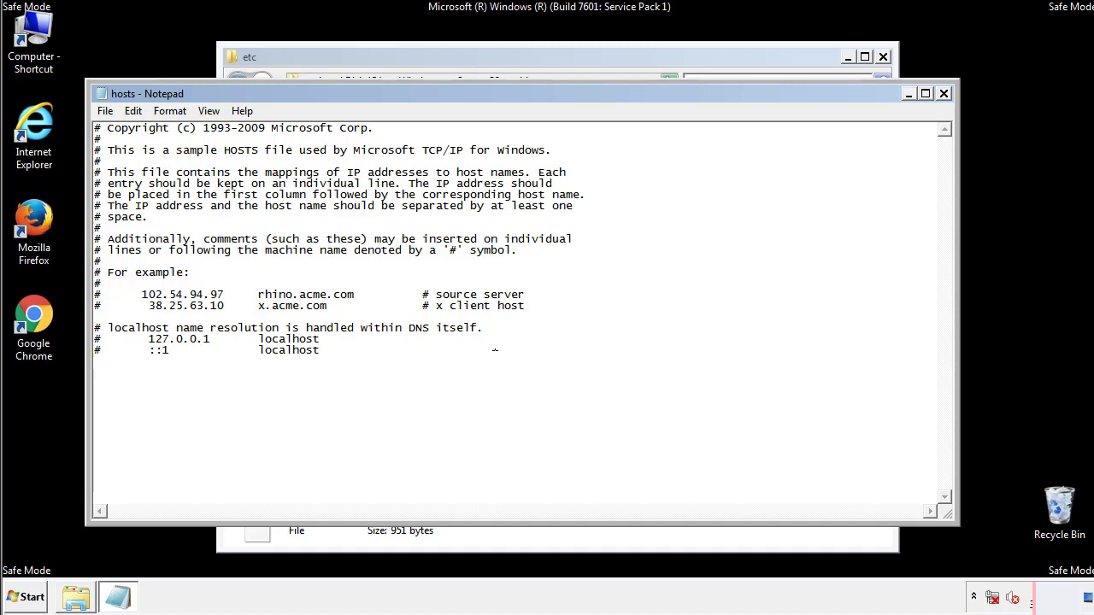
click(944, 94)
click(483, 312)
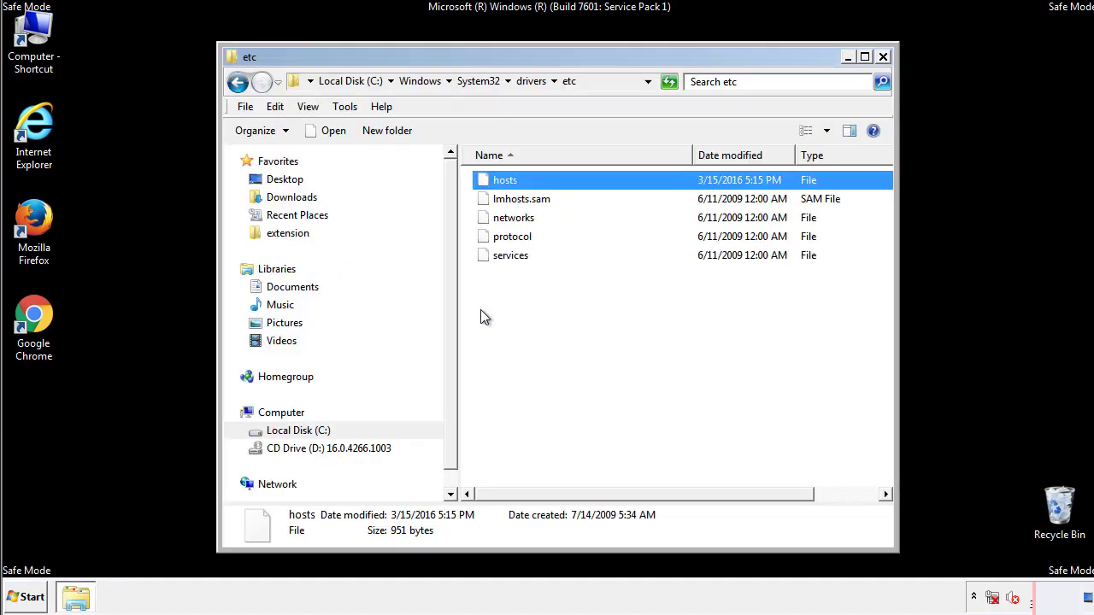
click(481, 313)
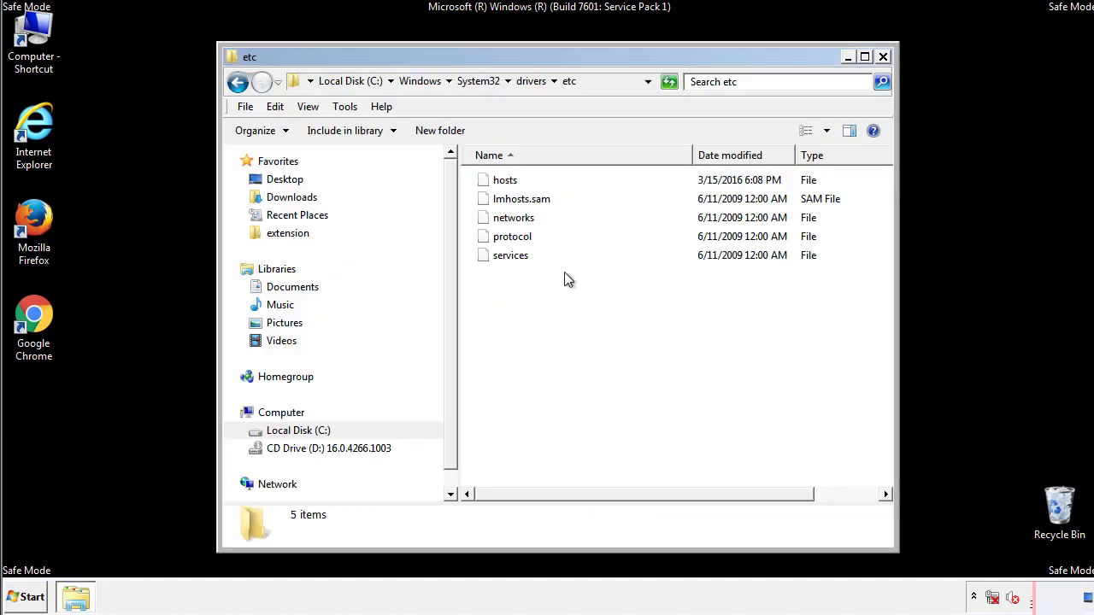
Close the etc window and open the Startup folder in Explorer from All Programs.
click(883, 57)
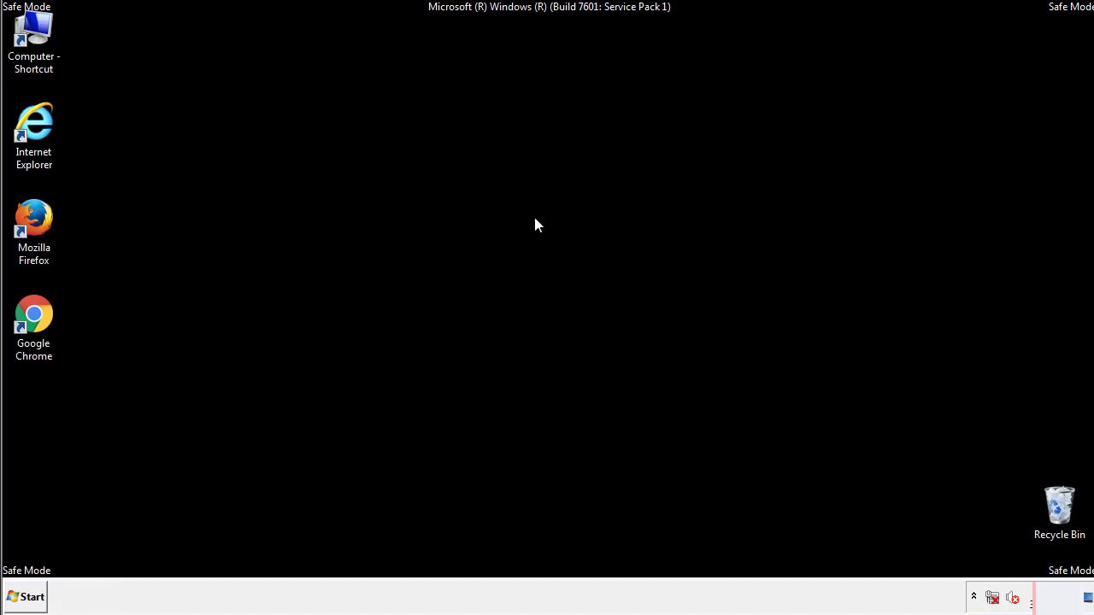
click(30, 598)
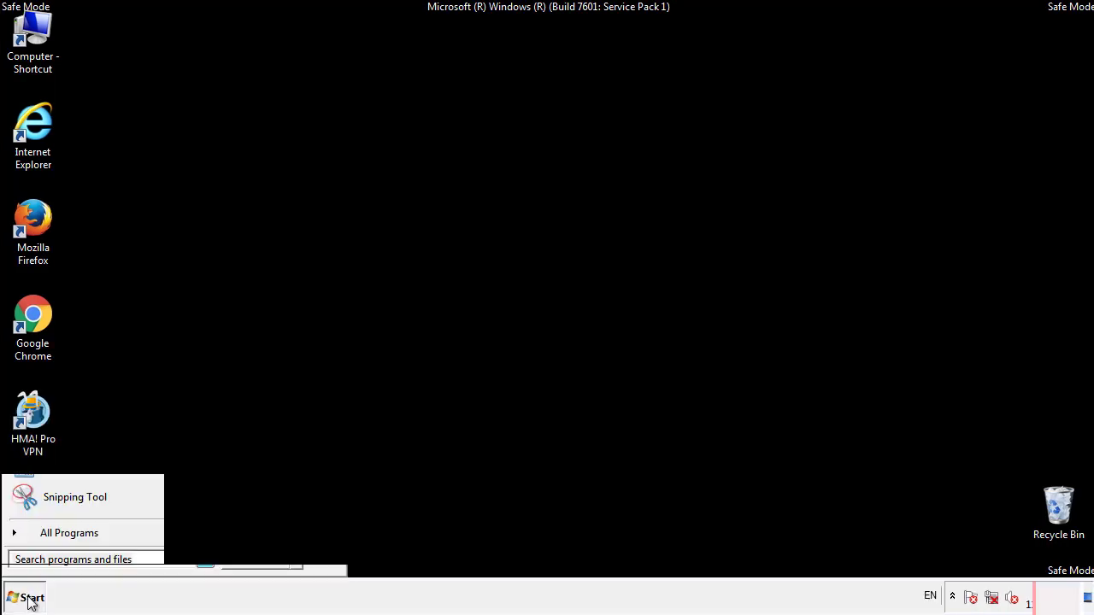
click(49, 540)
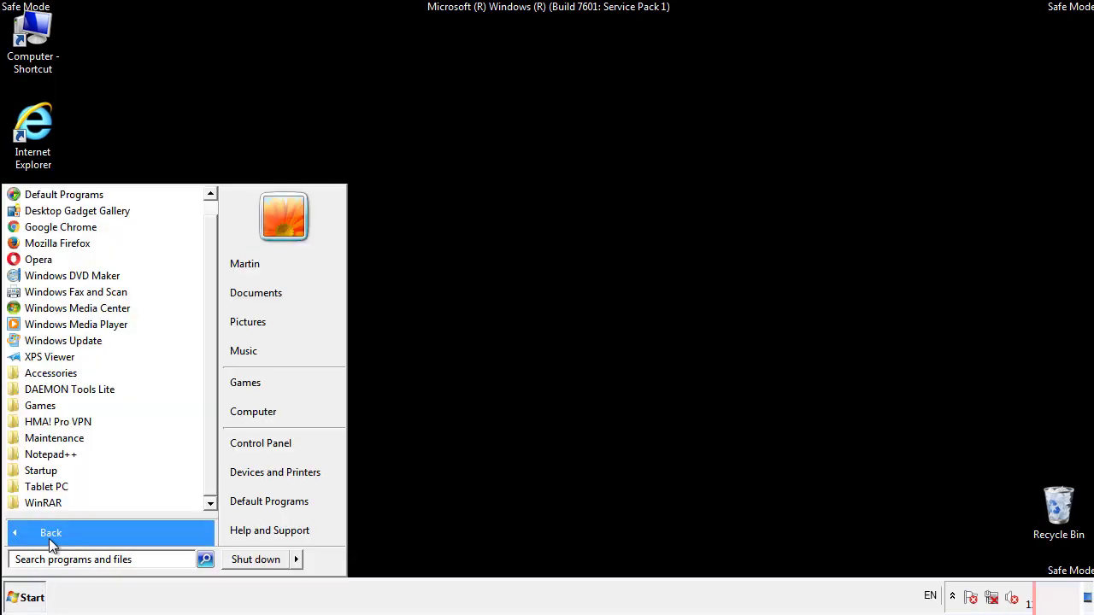
right_click(44, 473)
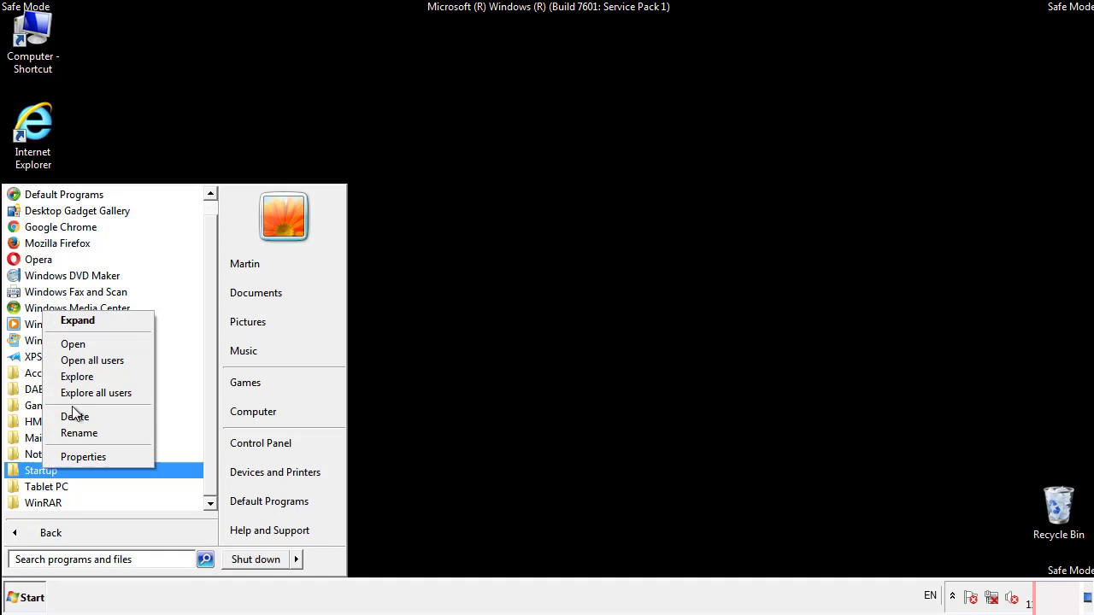
click(83, 344)
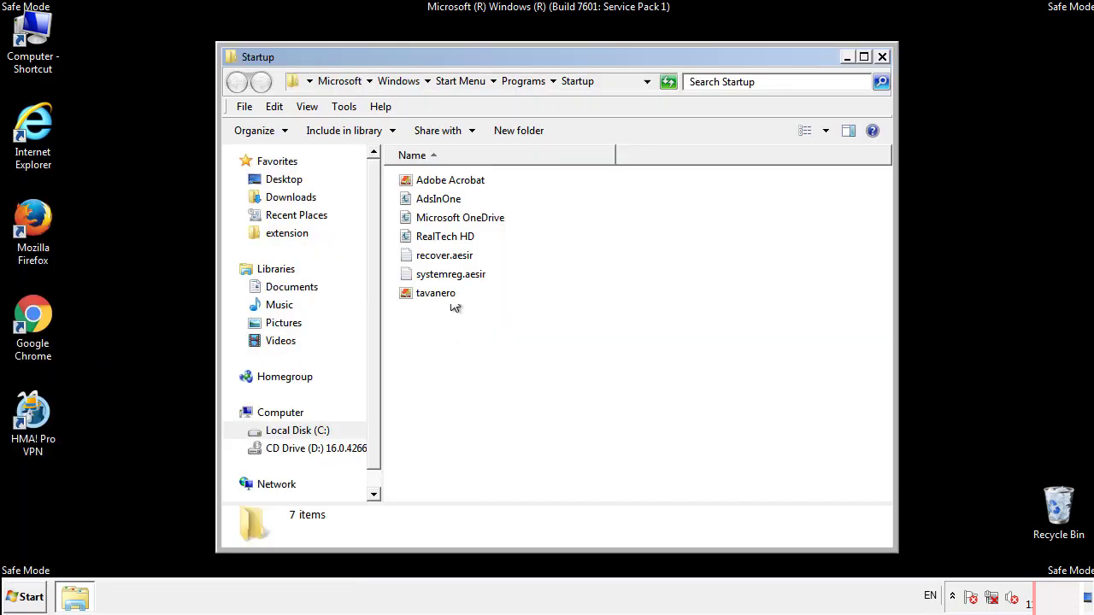
Delete AdsInOne, recover.aesir, systemreg.aesir and tavanero to the Recycle Bin, then close the window.
click(445, 202)
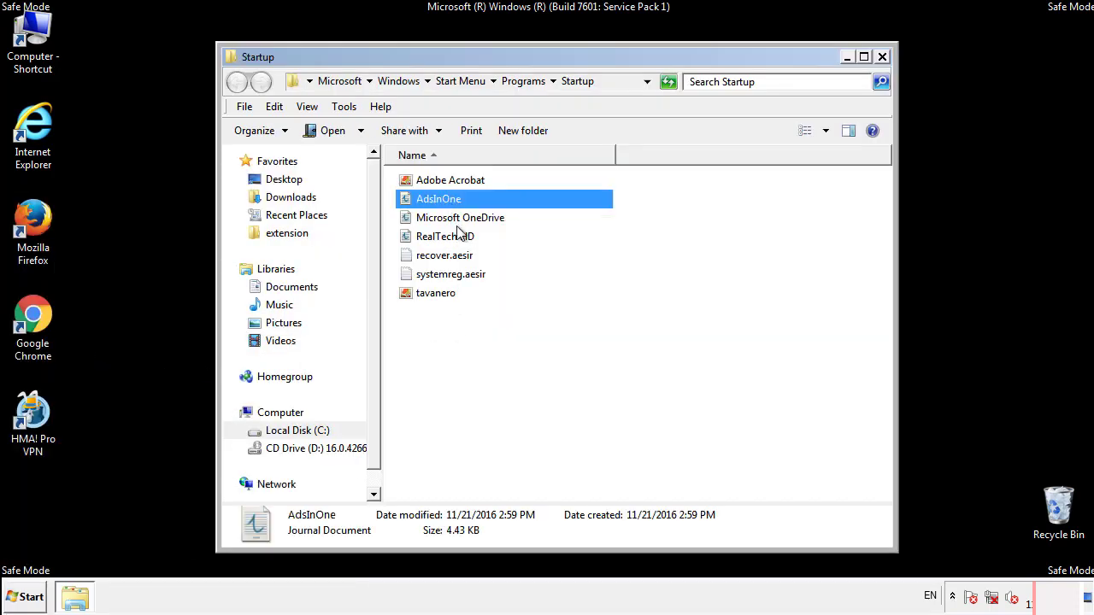
ctrl+click(453, 257)
ctrl+click(452, 272)
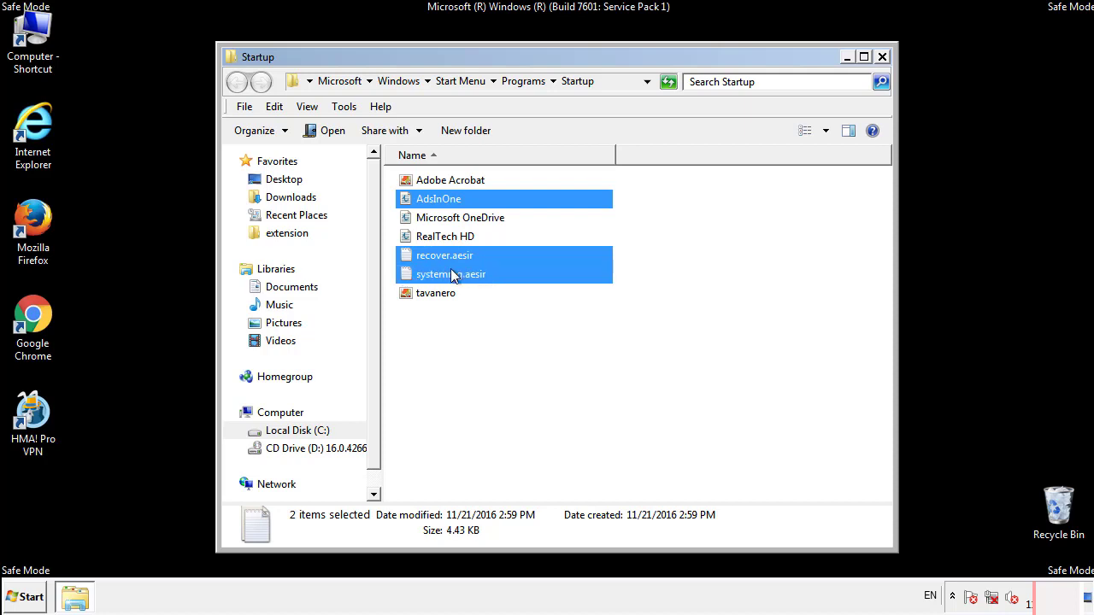
ctrl+click(437, 290)
right_click(432, 294)
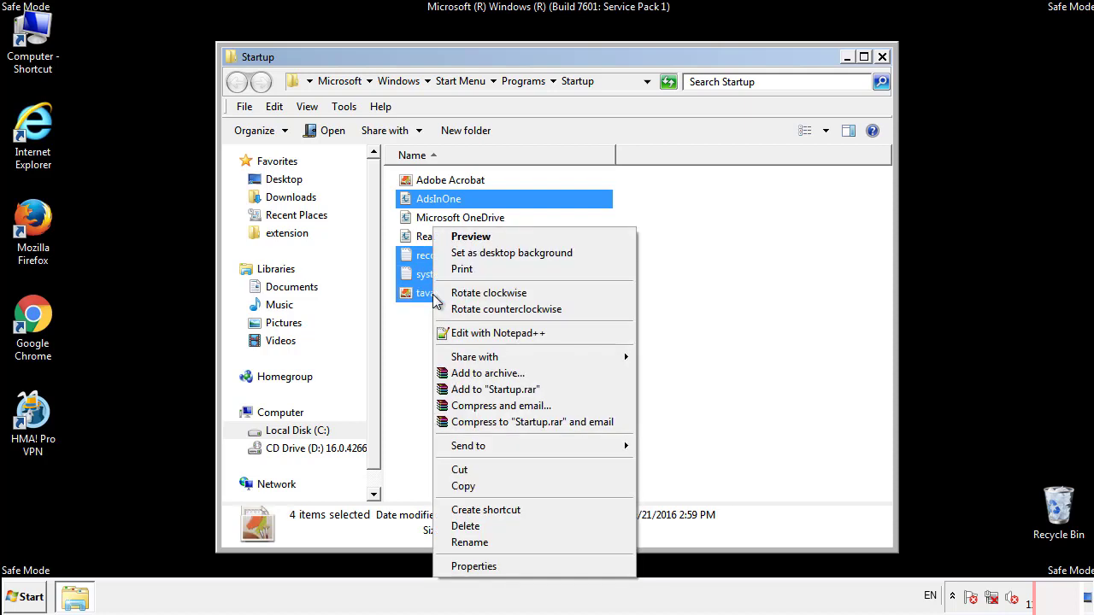
click(459, 525)
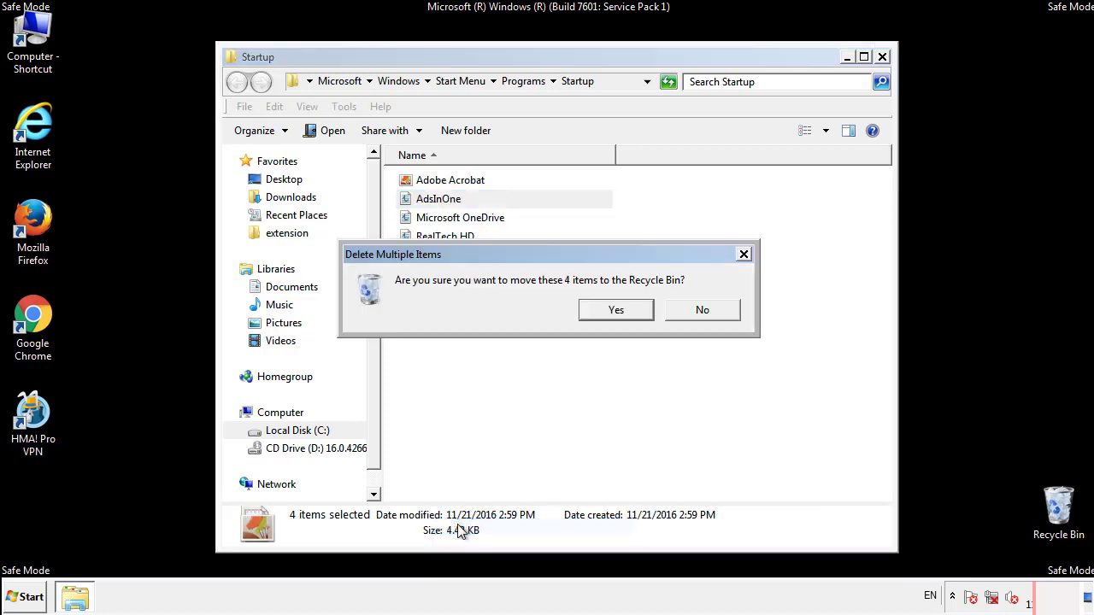
click(607, 312)
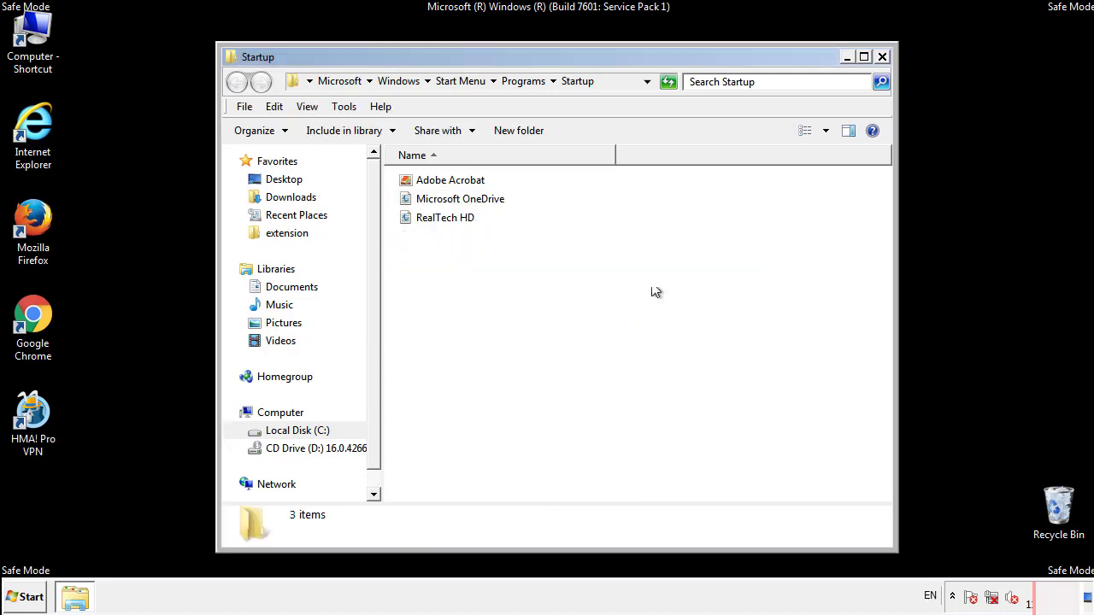
click(882, 58)
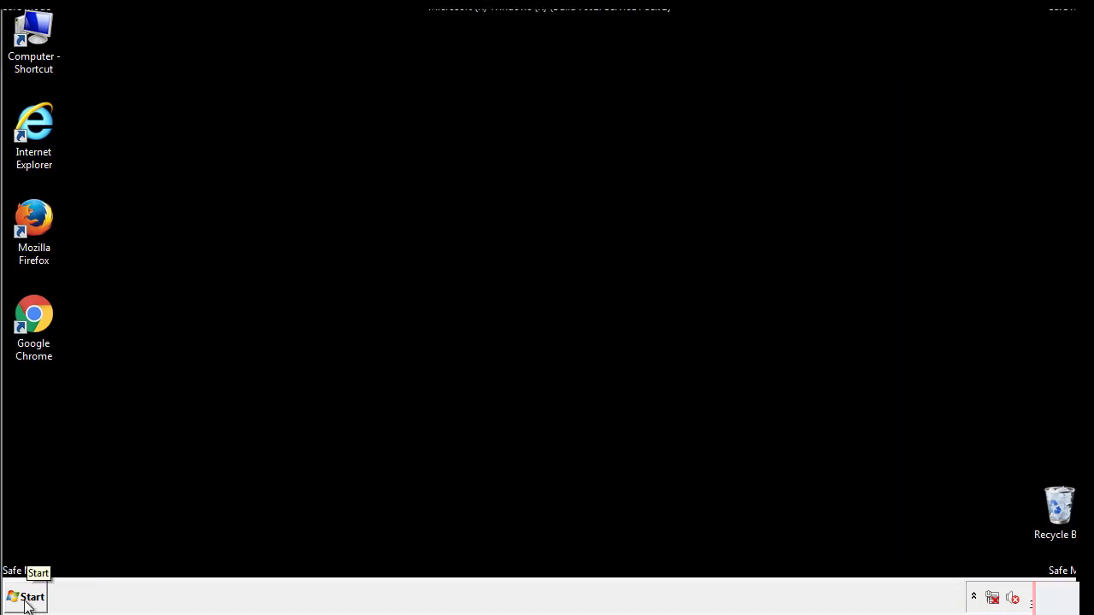
Search Start for regedit and launch Registry Editor.
click(26, 605)
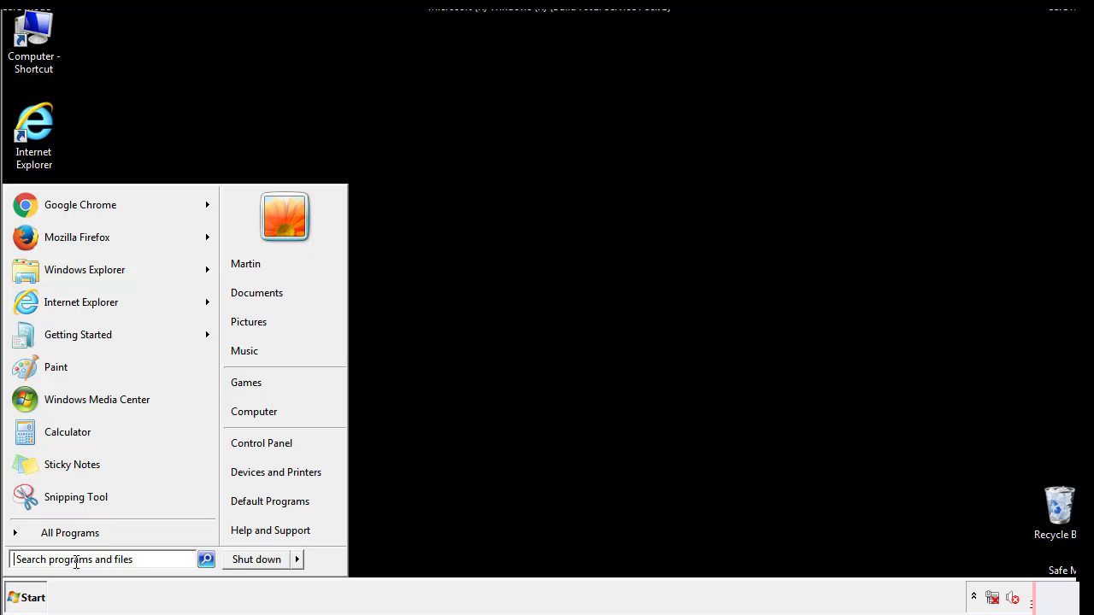
text(reged)
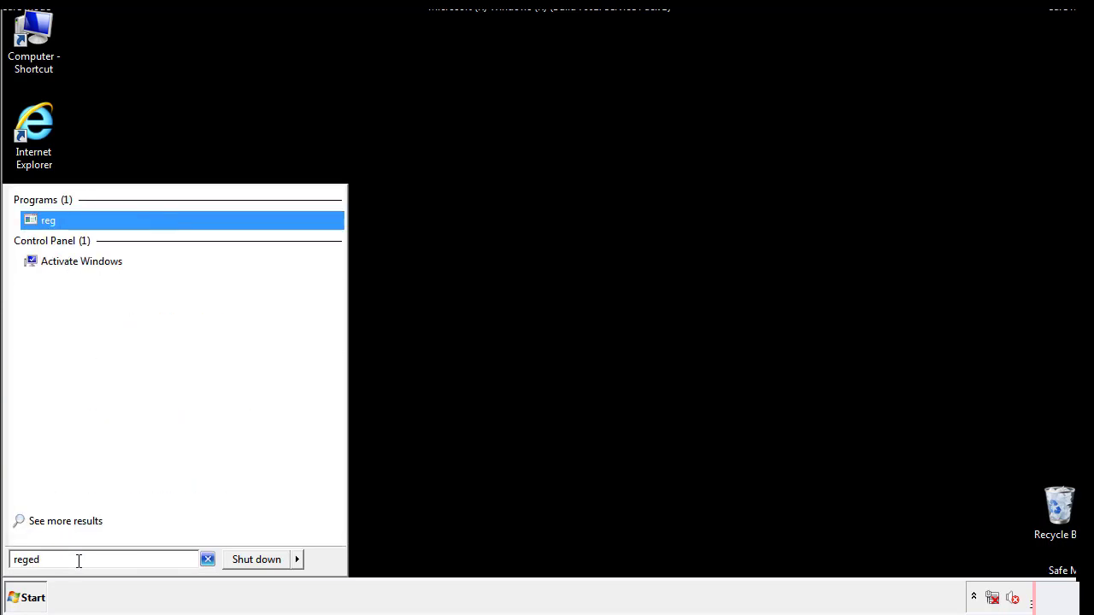
text(it)
key(Return)
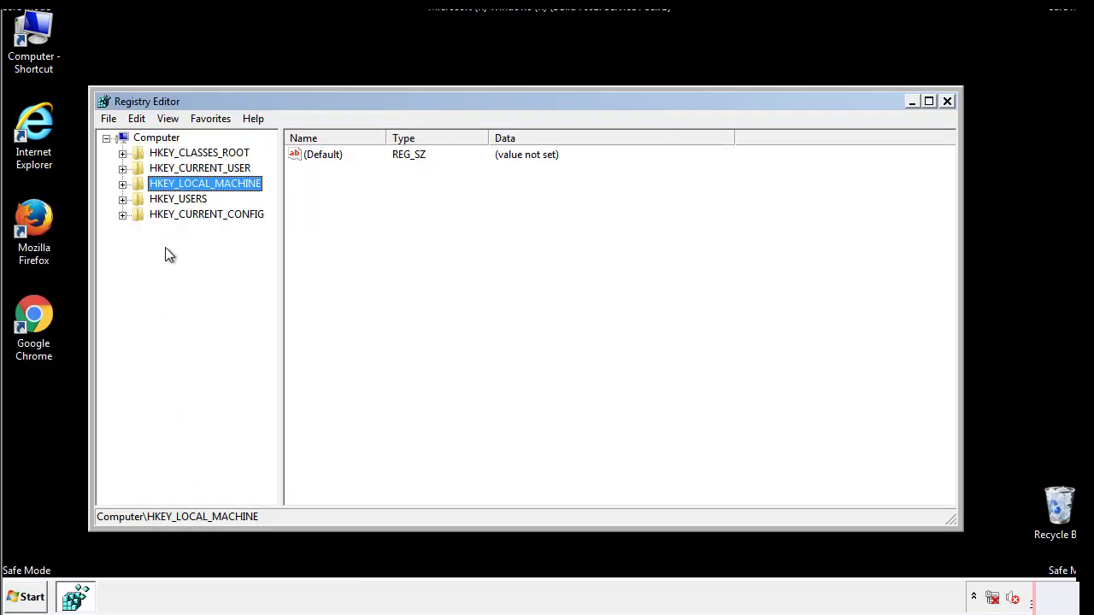
Expand HKEY_LOCAL_MACHINE\SOFTWARE\Microsoft\Windows\CurrentVersion to reveal the Run key.
click(122, 185)
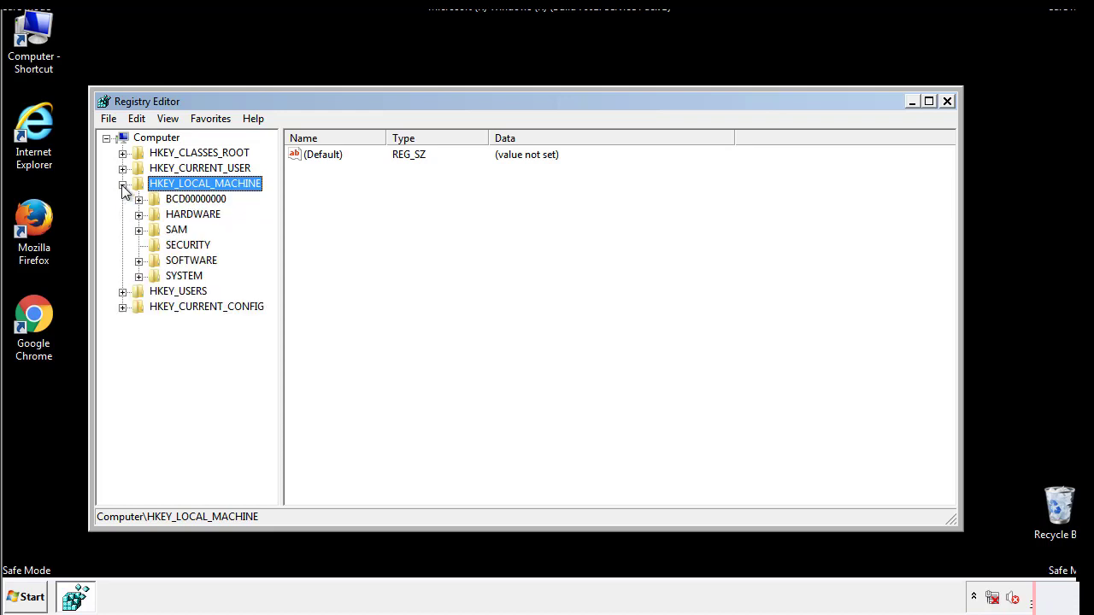
click(138, 261)
scroll(270, 252, down, 1)
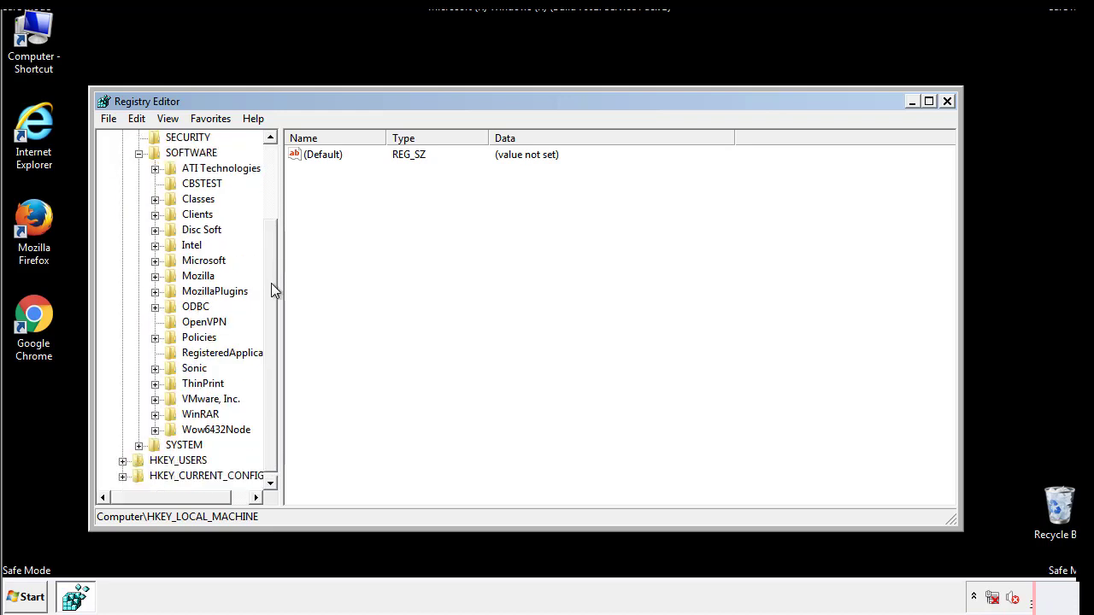
click(154, 262)
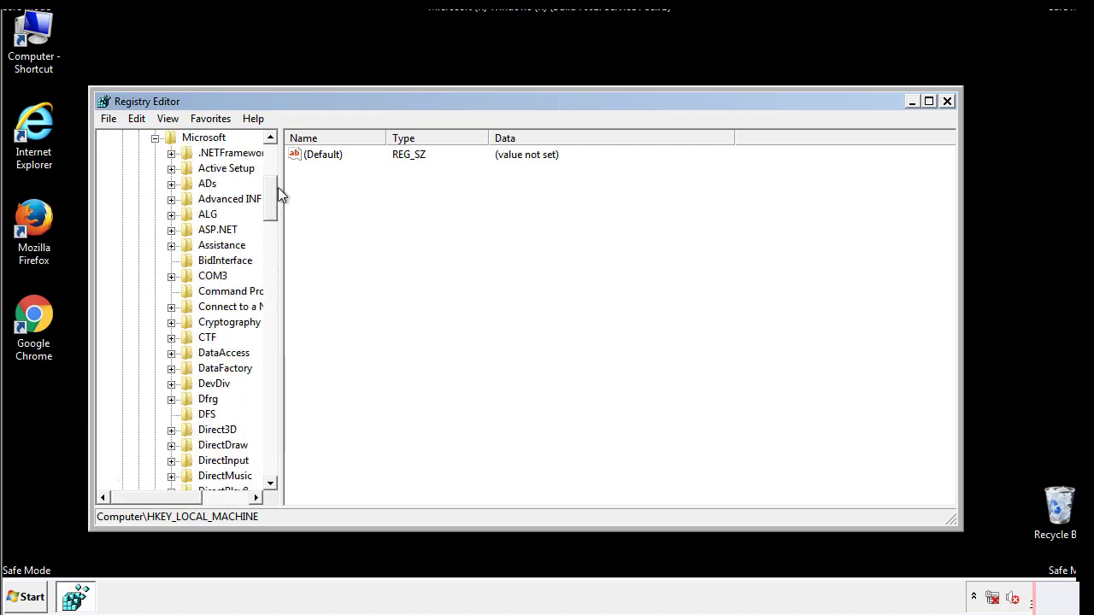
mouse_move(270, 209)
mouse_down()
mouse_move(272, 451)
mouse_move(272, 438)
mouse_up()
click(171, 260)
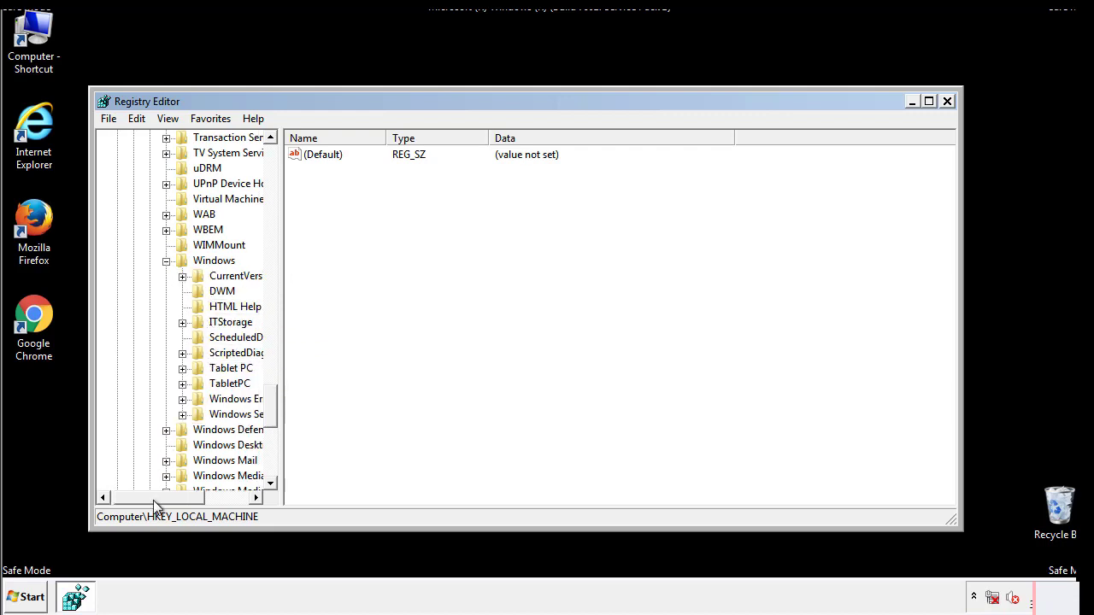
drag(153, 500, 174, 501)
click(140, 276)
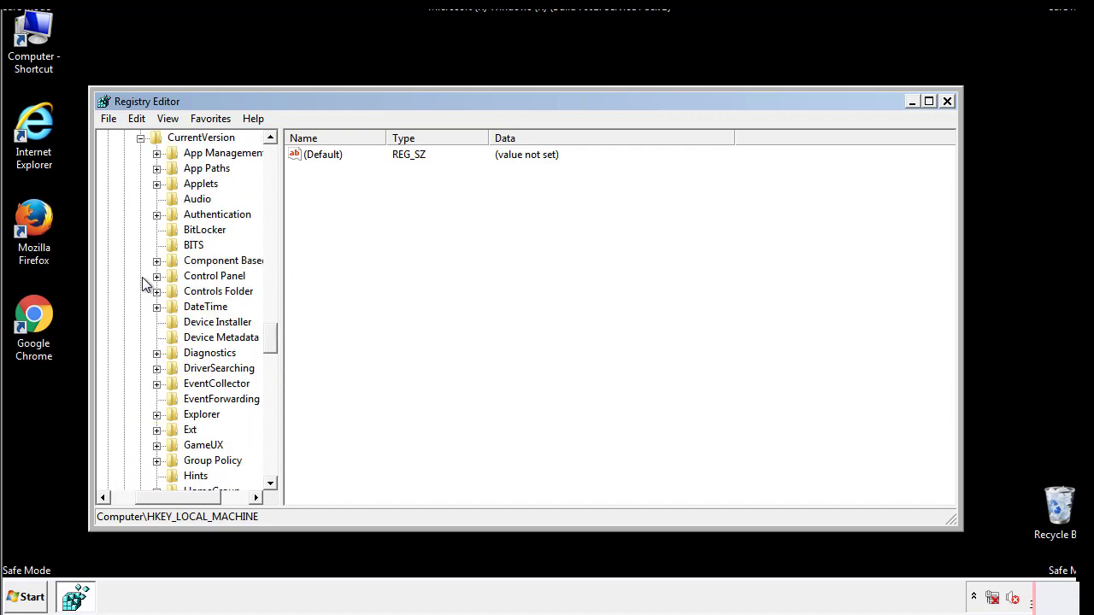
mouse_move(278, 338)
mouse_down()
mouse_move(273, 416)
mouse_move(270, 396)
mouse_up()
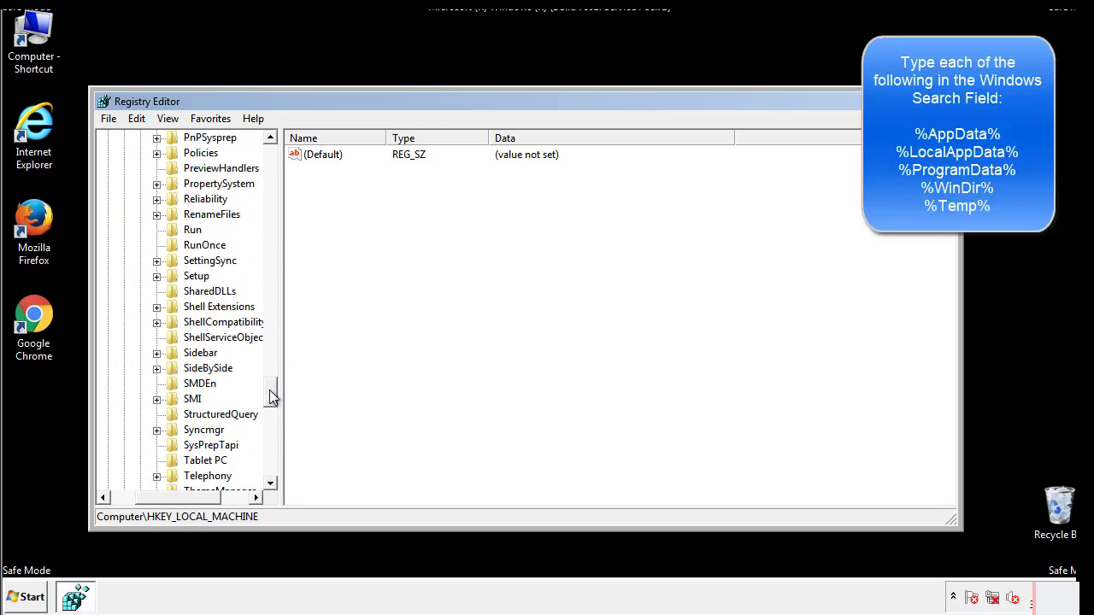
Delete the tappi.loc value from the HKLM Run key and scroll the tree back up.
click(179, 232)
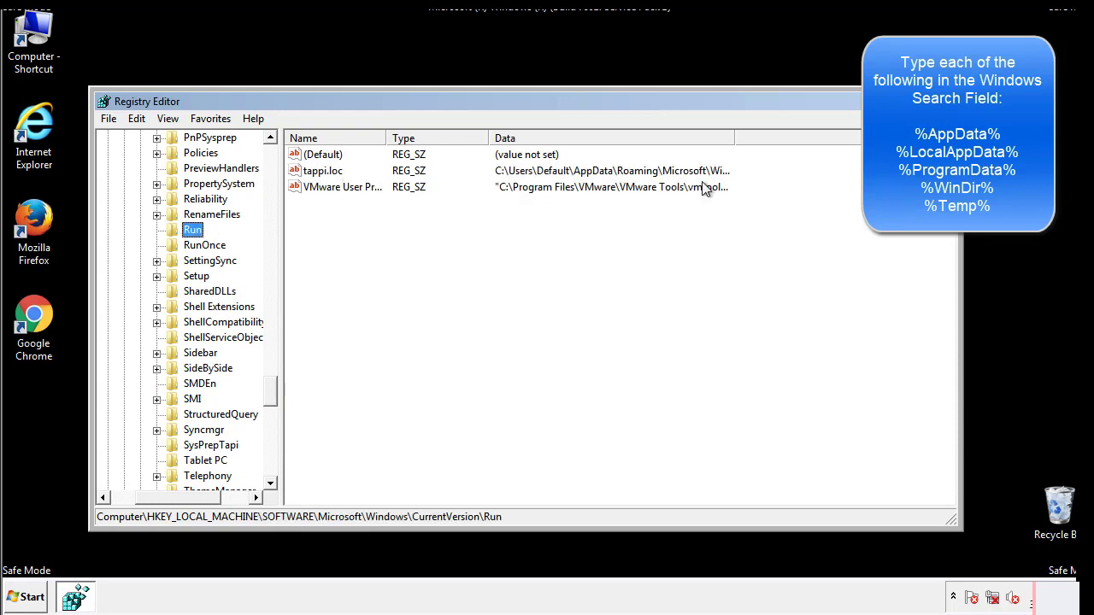
click(323, 175)
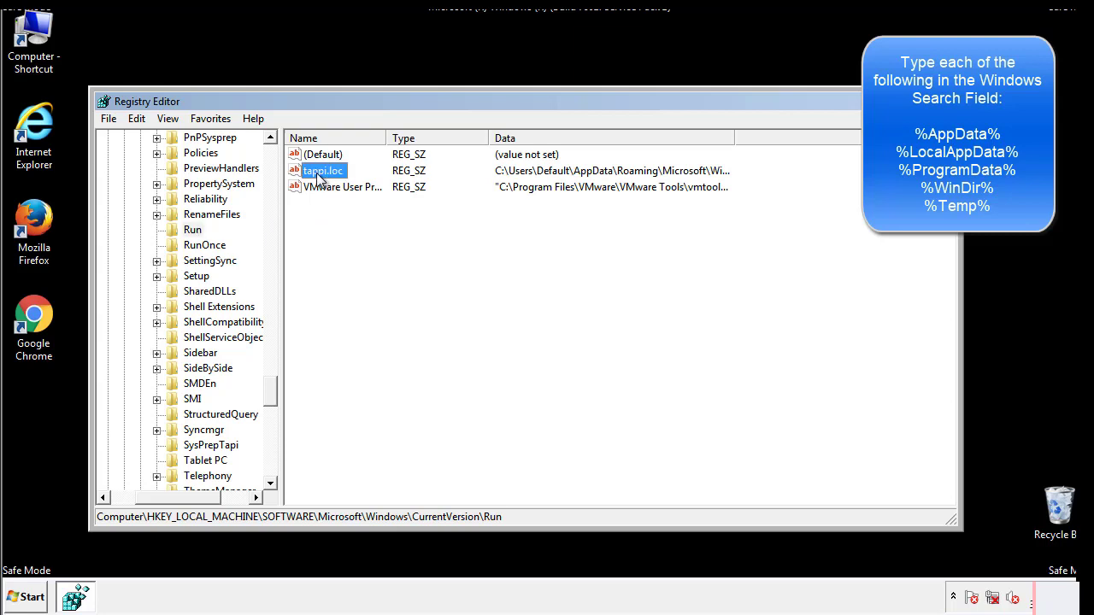
right_click(317, 174)
click(341, 222)
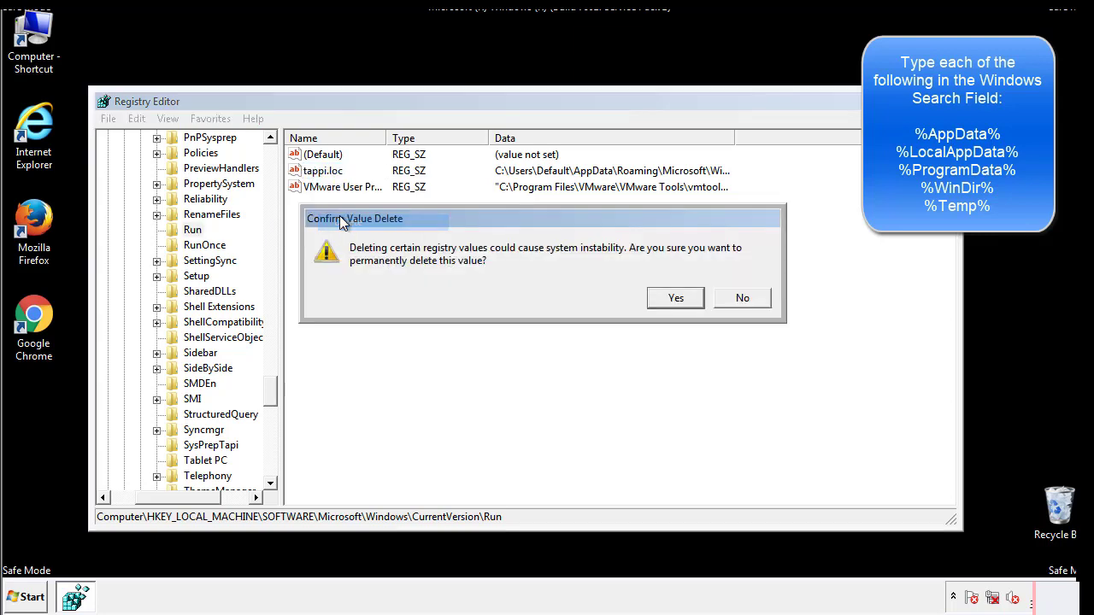
click(665, 302)
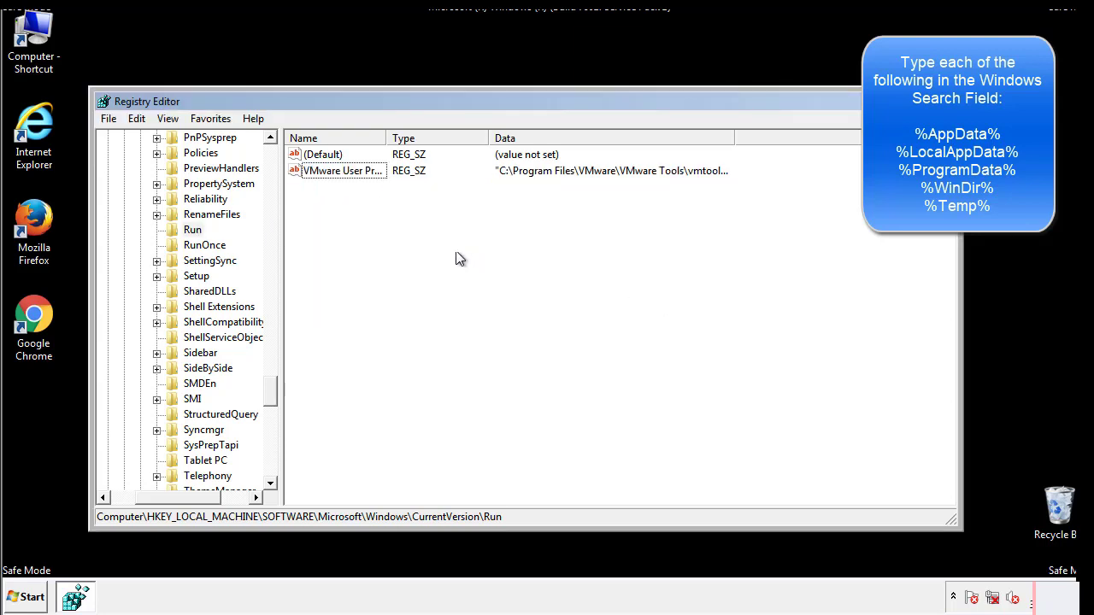
drag(268, 387, 271, 461)
drag(210, 496, 133, 509)
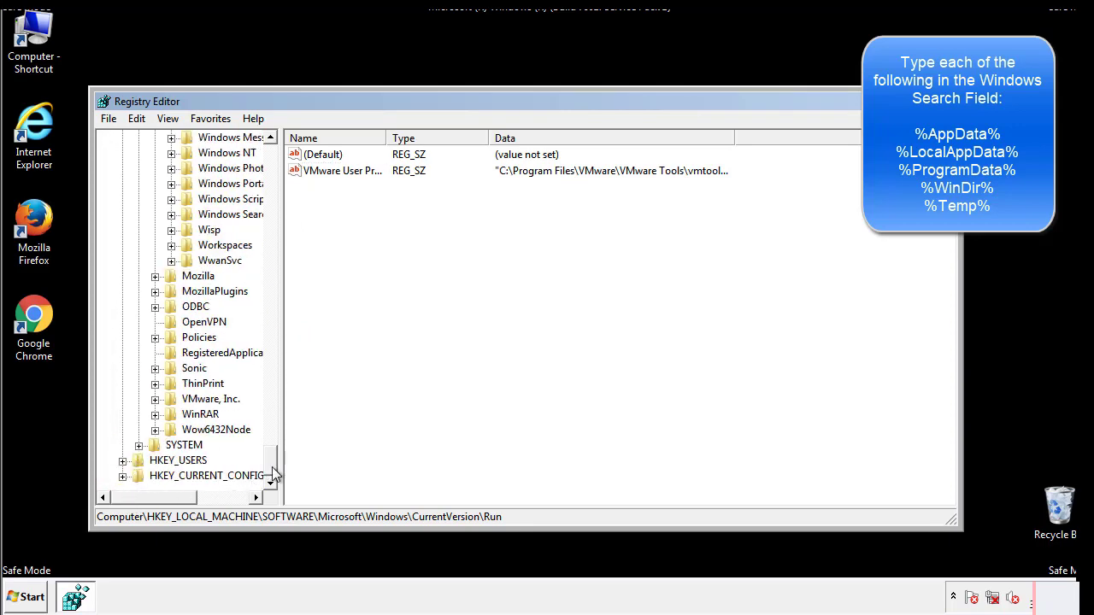
drag(272, 468, 282, 169)
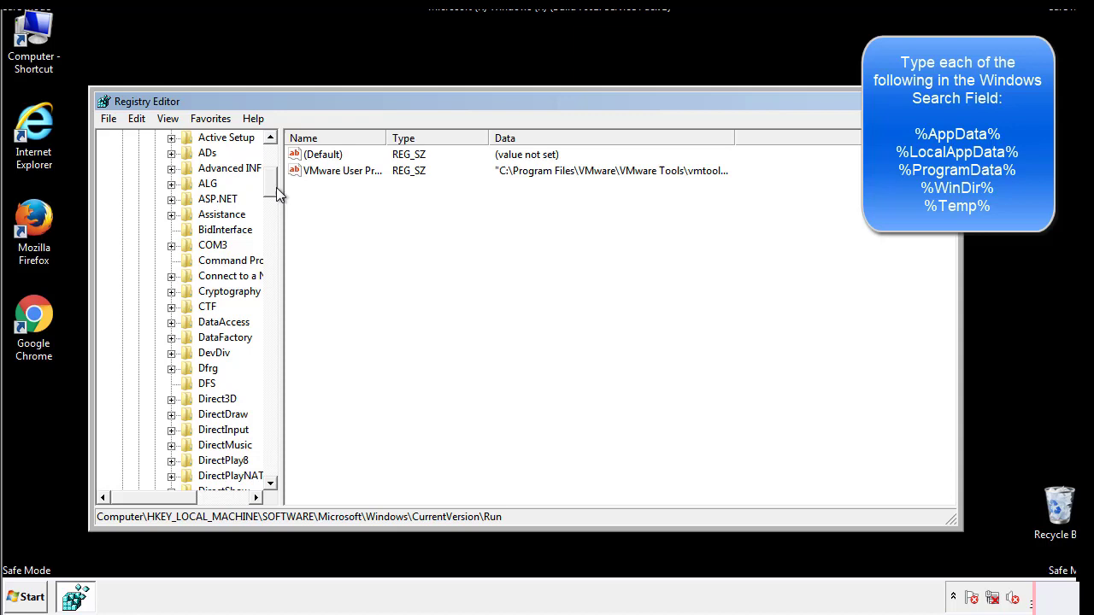
Collapse HKEY_LOCAL_MACHINE and expand HKEY_CURRENT_USER\Software\Microsoft.
click(122, 184)
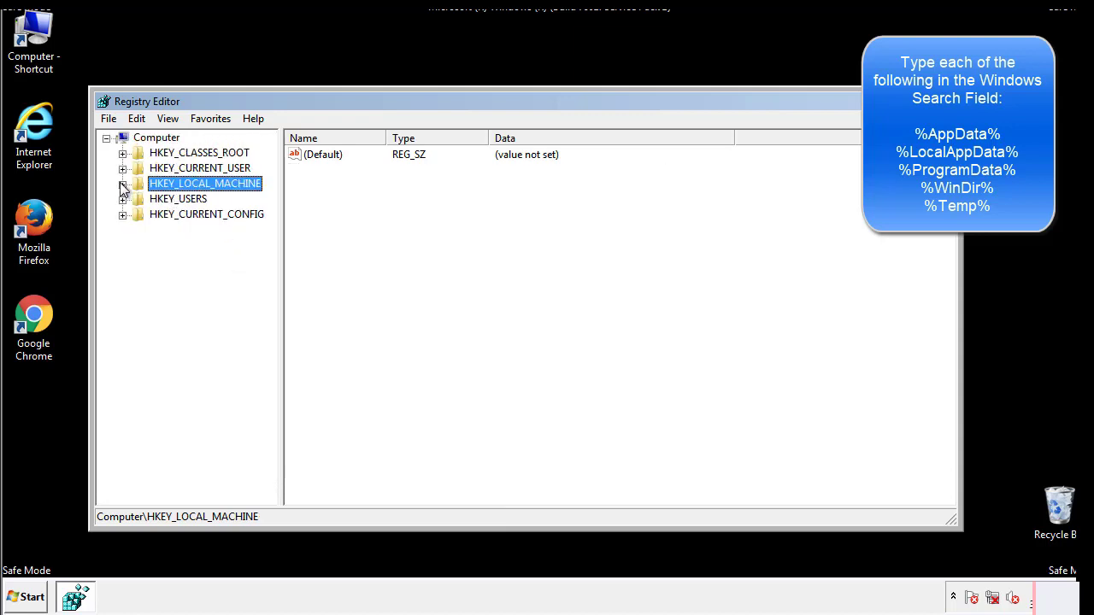
click(123, 169)
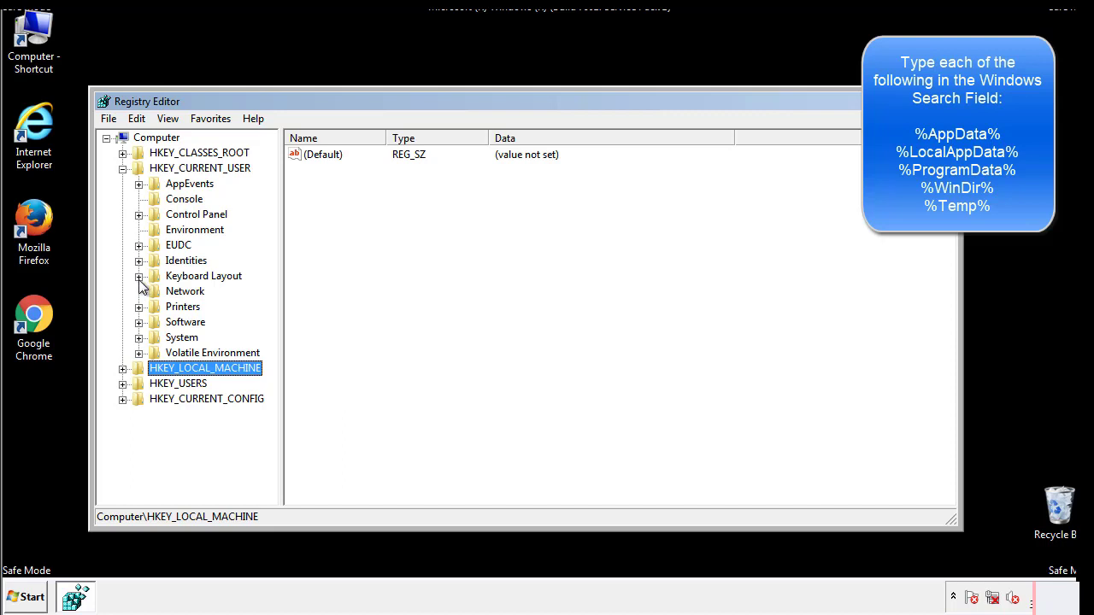
click(139, 323)
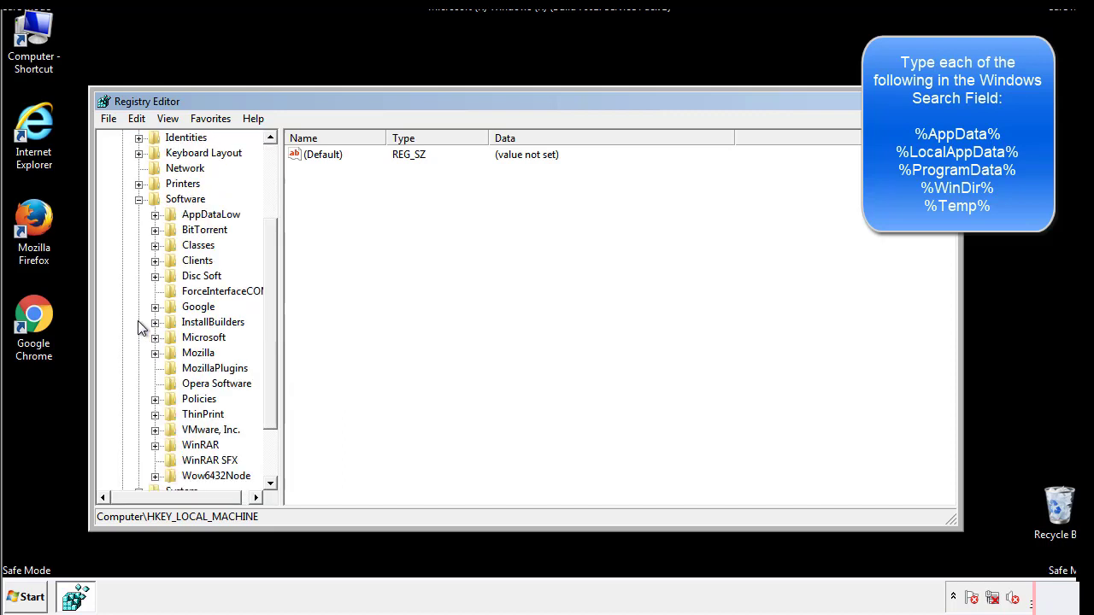
drag(268, 310, 269, 325)
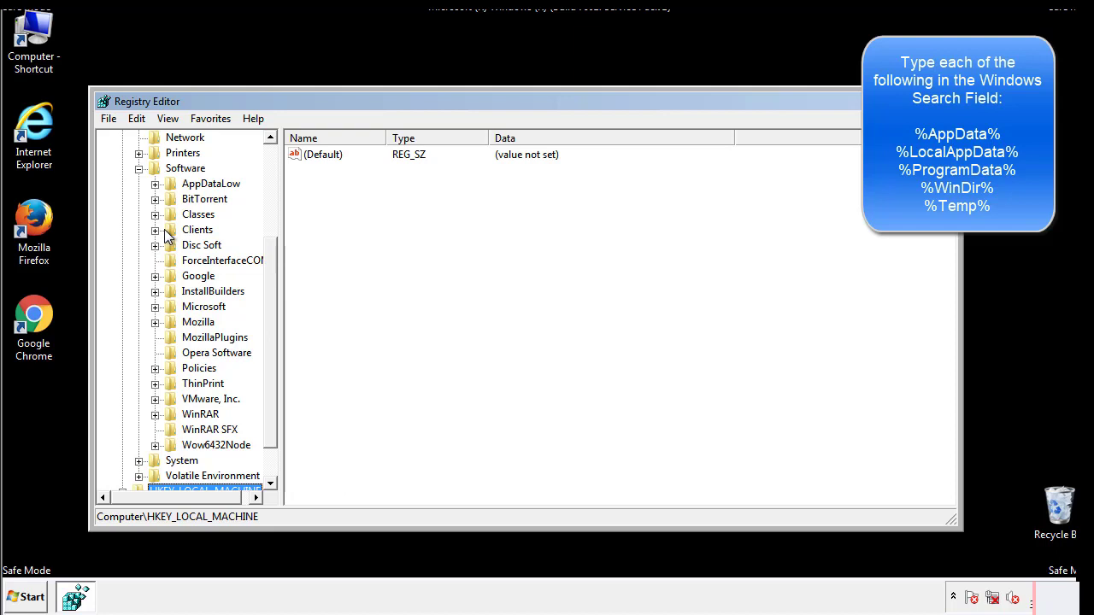
click(155, 307)
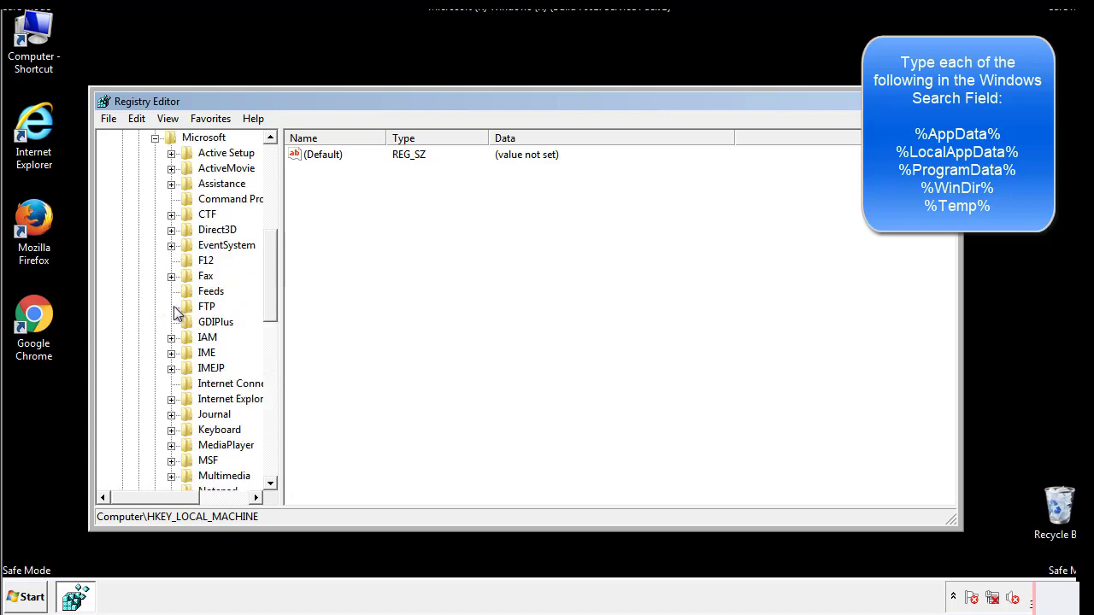
drag(270, 256, 269, 355)
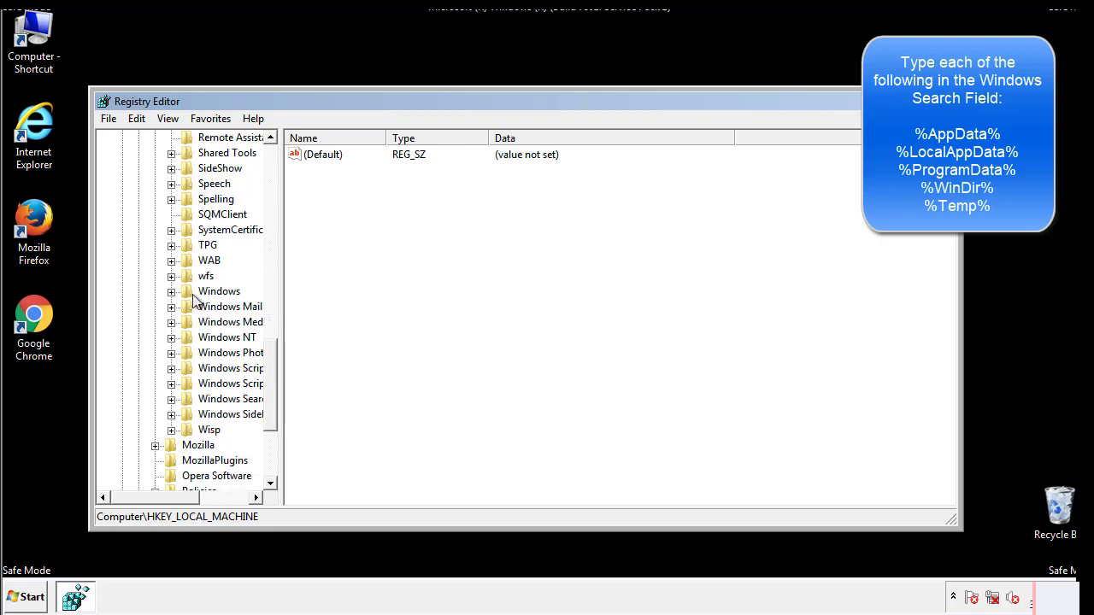
Inspect the HKCU CurrentVersion\Run values (DAEMON Tools), then collapse the Windows key.
click(172, 291)
click(187, 306)
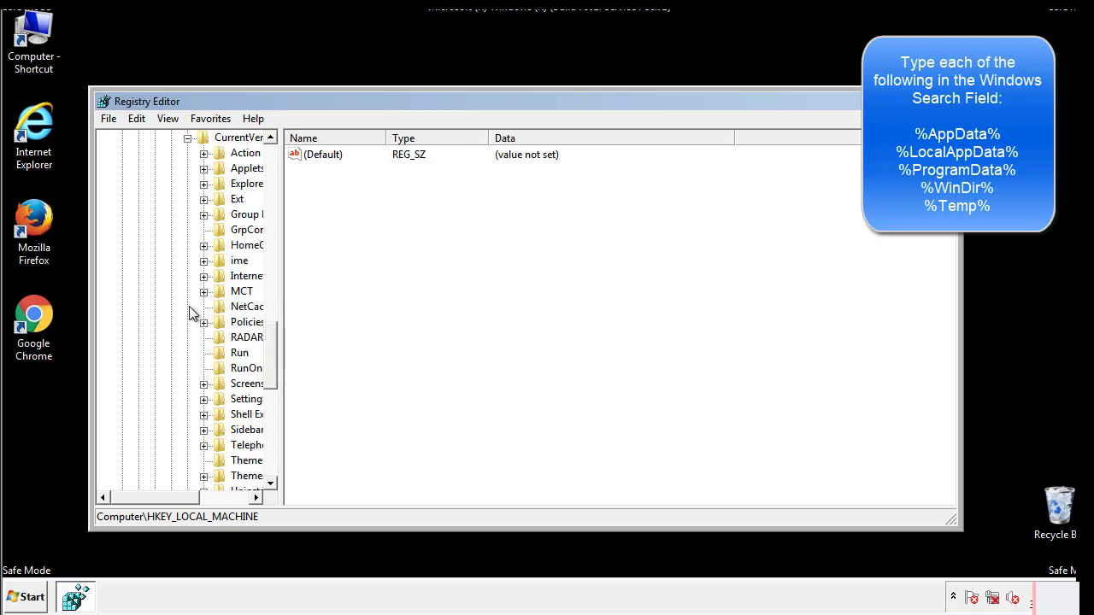
drag(166, 502, 192, 497)
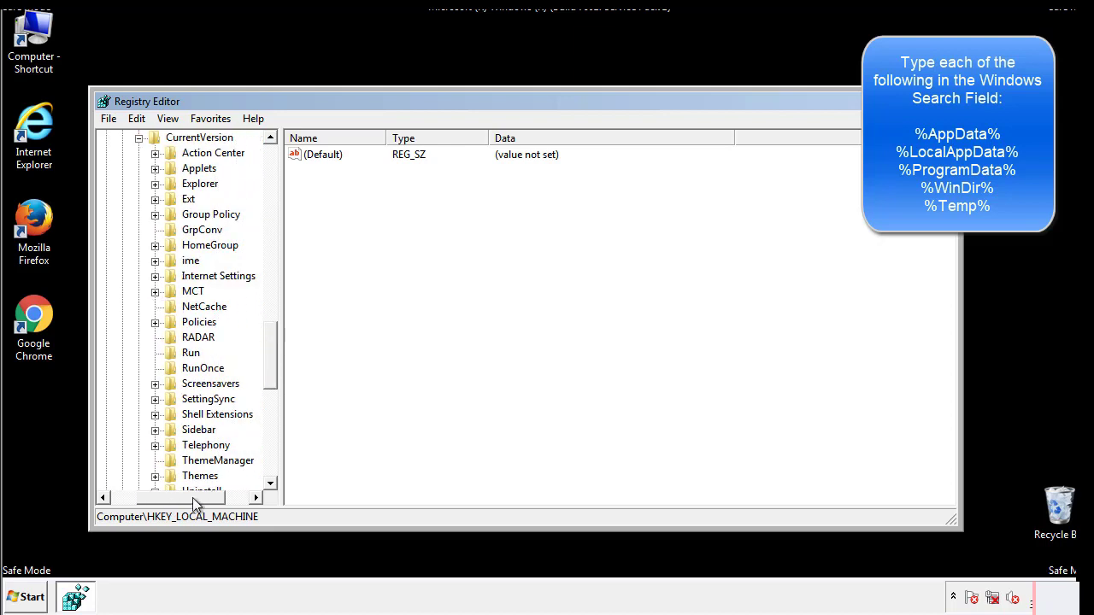
click(187, 351)
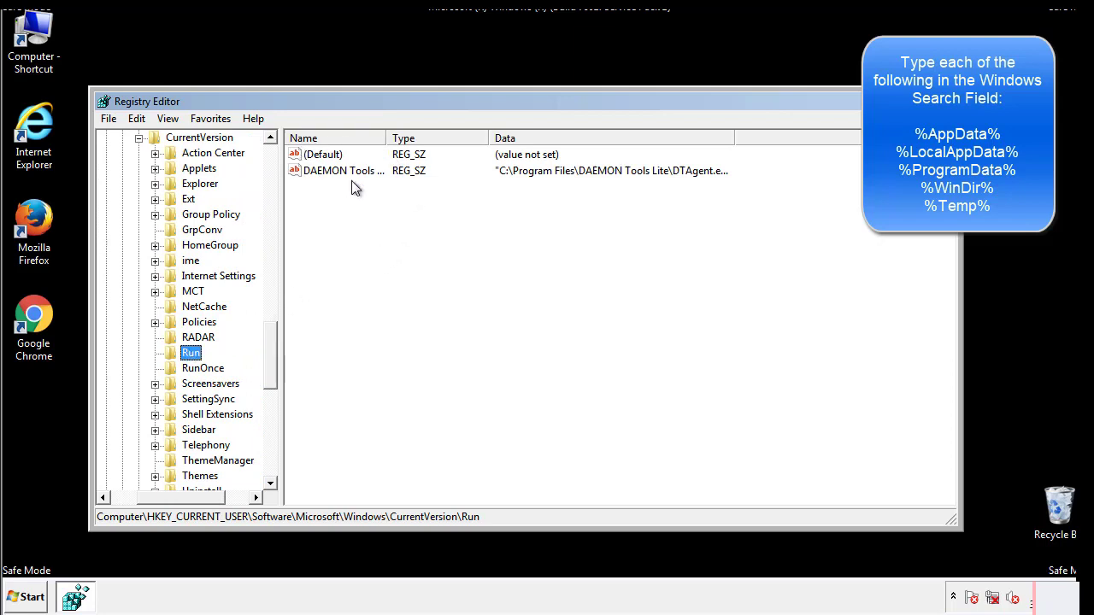
click(466, 196)
drag(181, 495, 155, 497)
drag(271, 378, 270, 356)
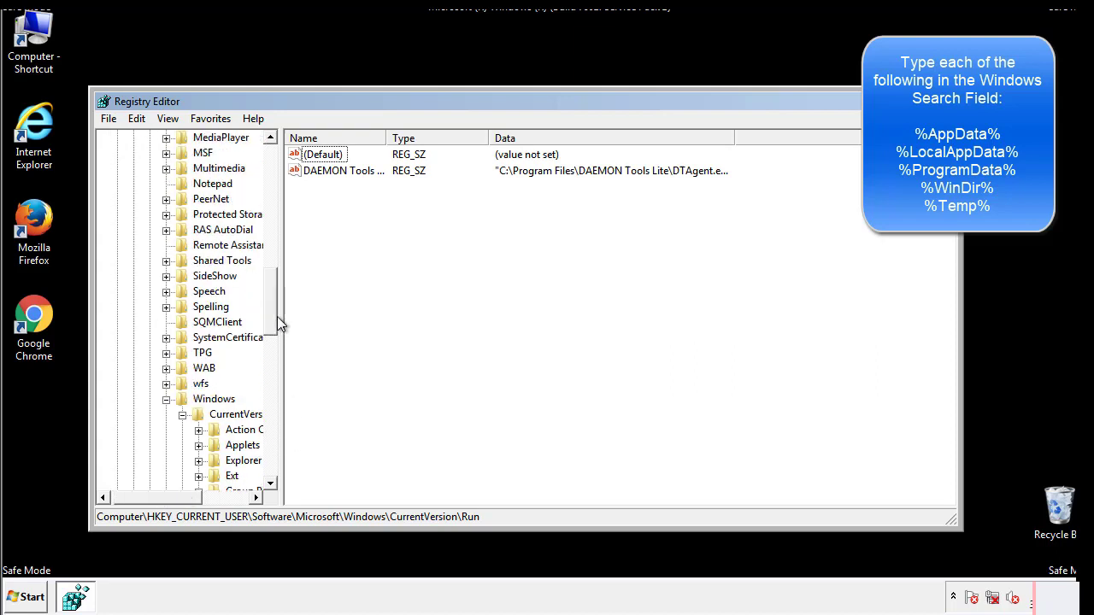
click(166, 399)
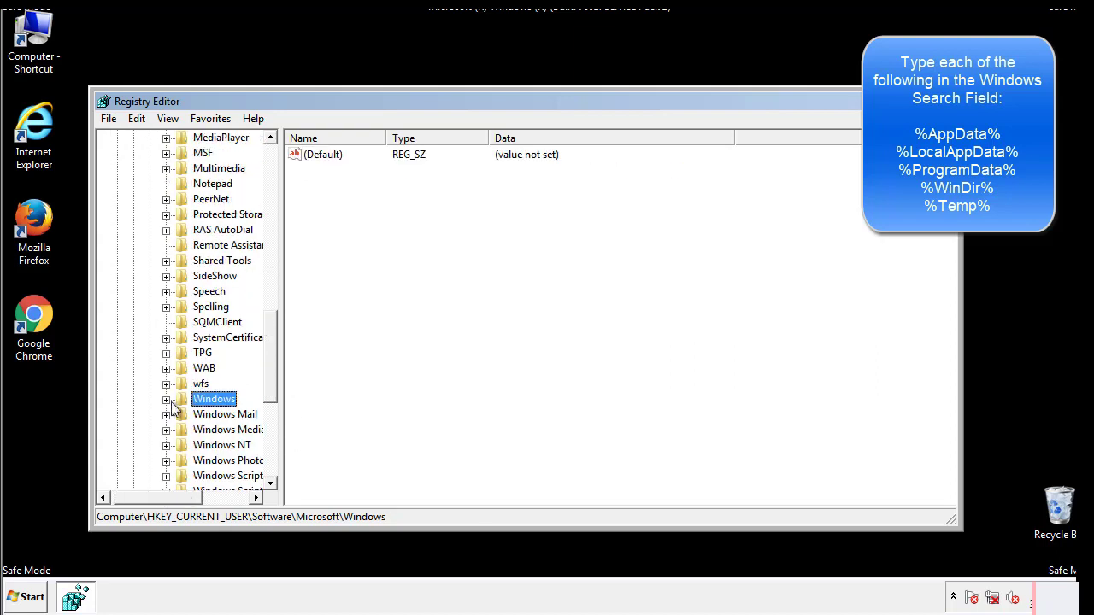
Search the registry for '%tem' with Edit > Find.
drag(275, 381, 276, 211)
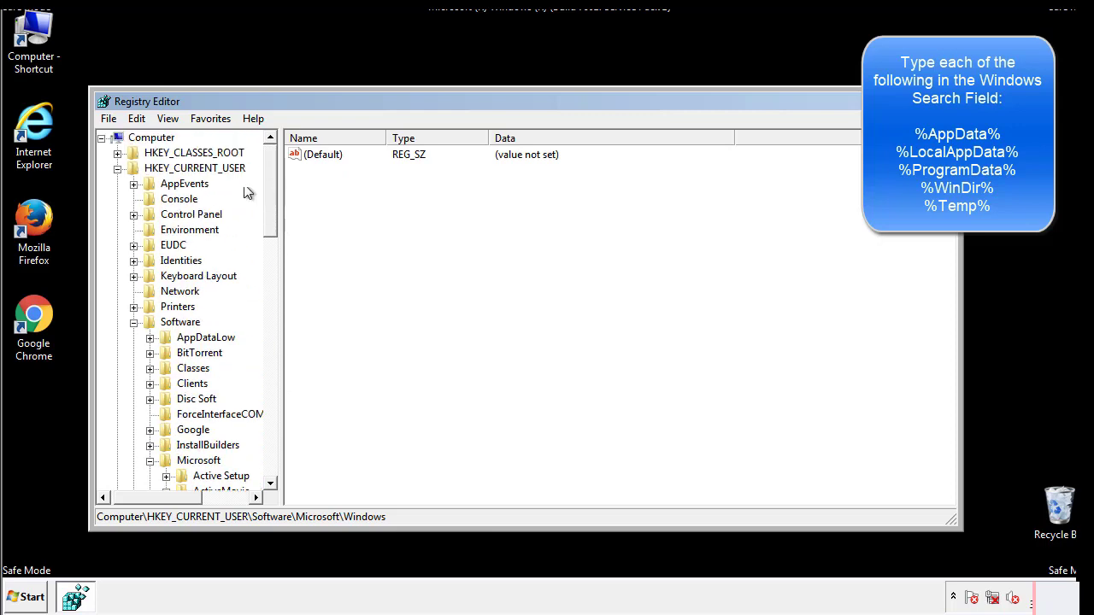
click(136, 119)
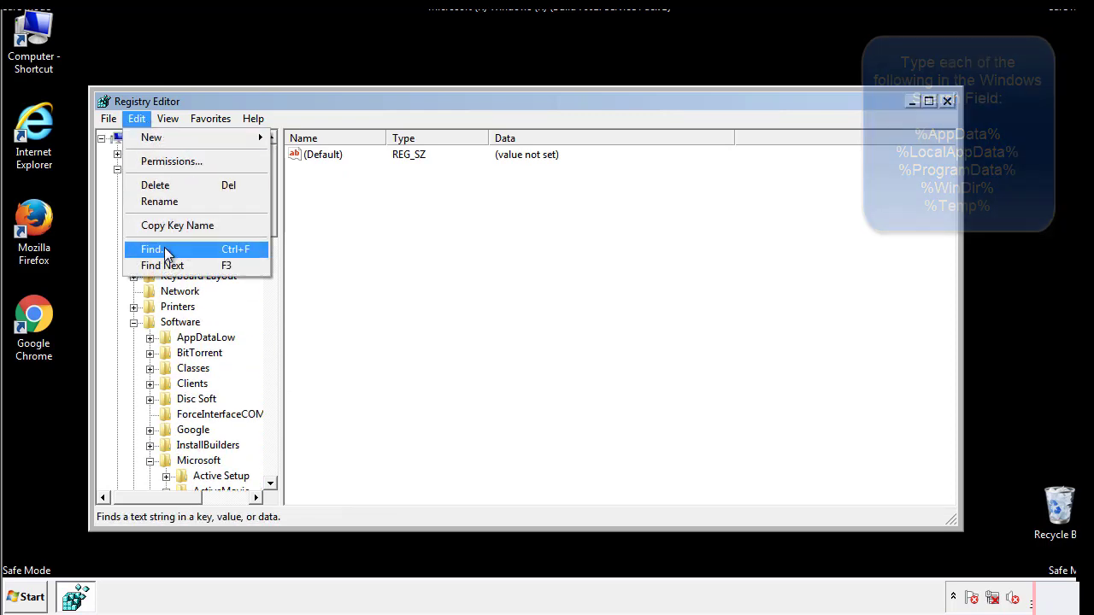
click(155, 249)
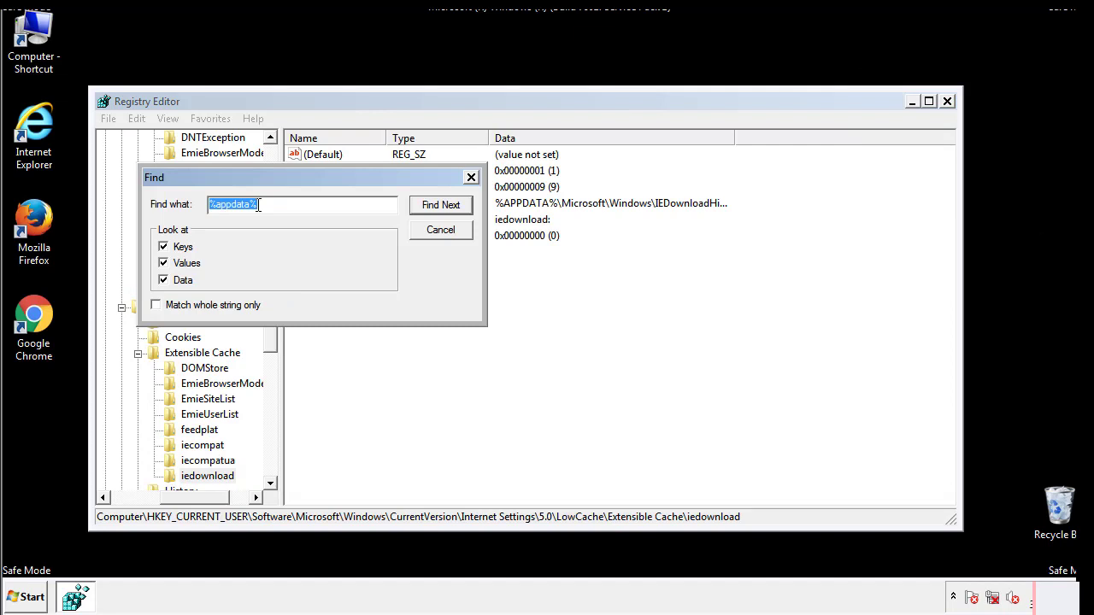
text(%t)
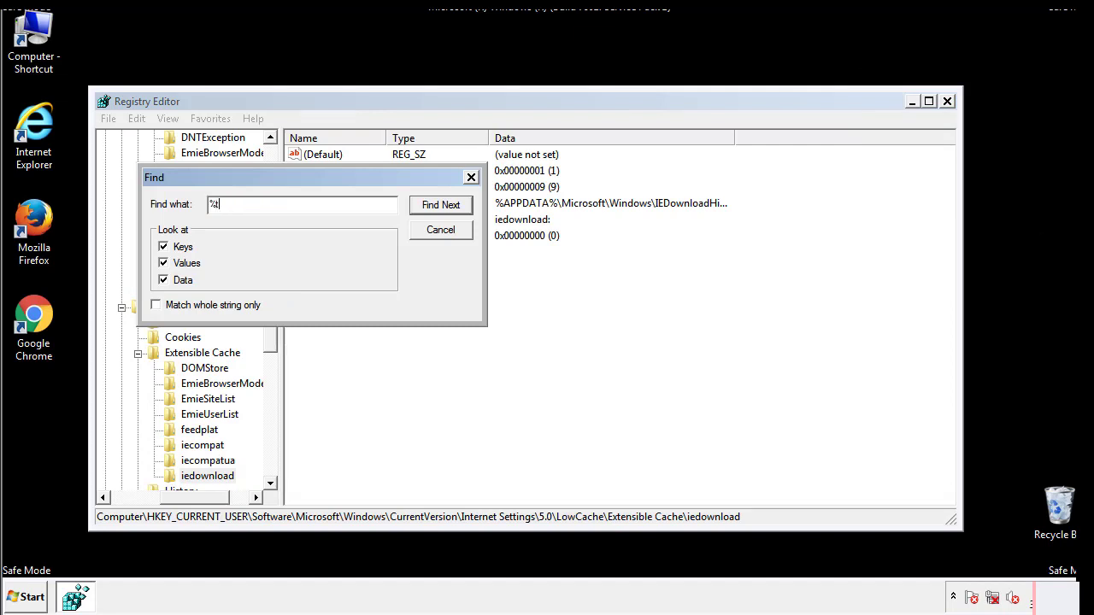
text(emp%)
key(Return)
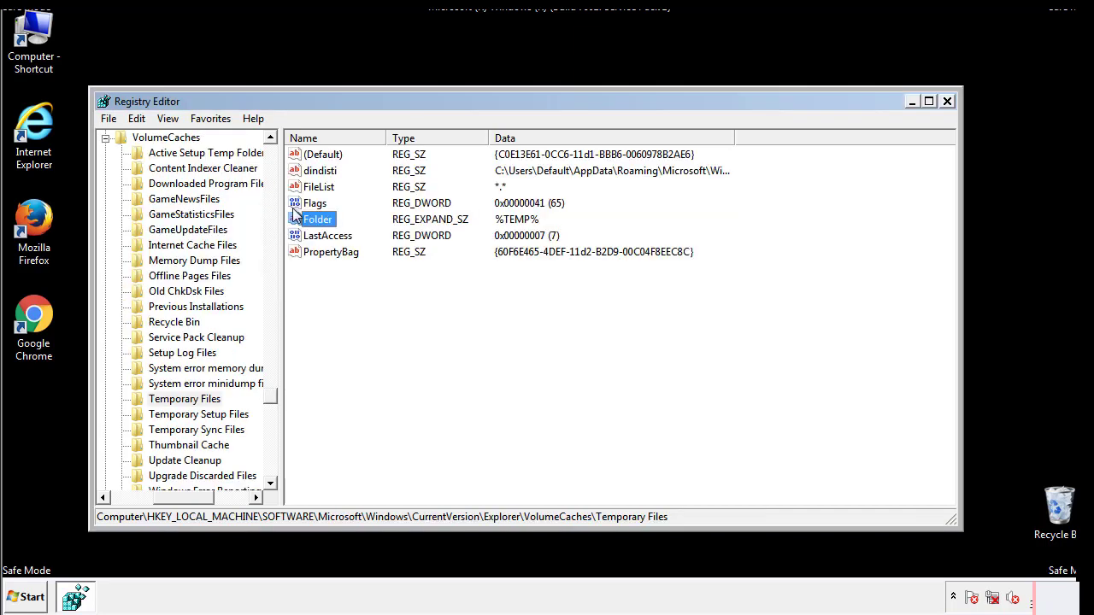
Delete every value in the Temporary Files key except (Default).
click(447, 299)
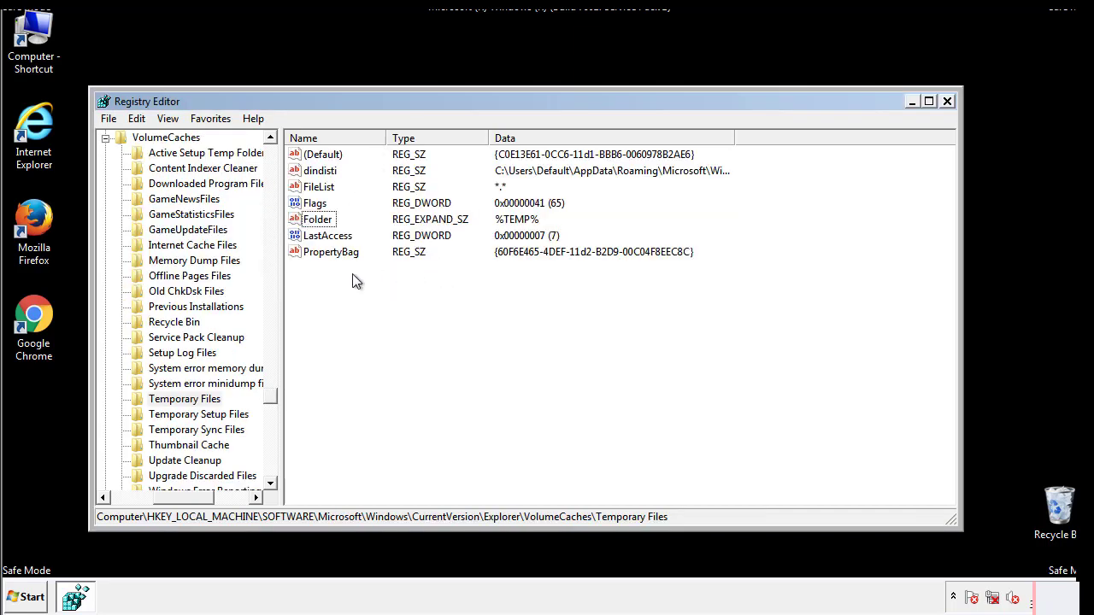
mouse_move(350, 273)
mouse_down()
mouse_move(323, 244)
mouse_move(310, 160)
mouse_up()
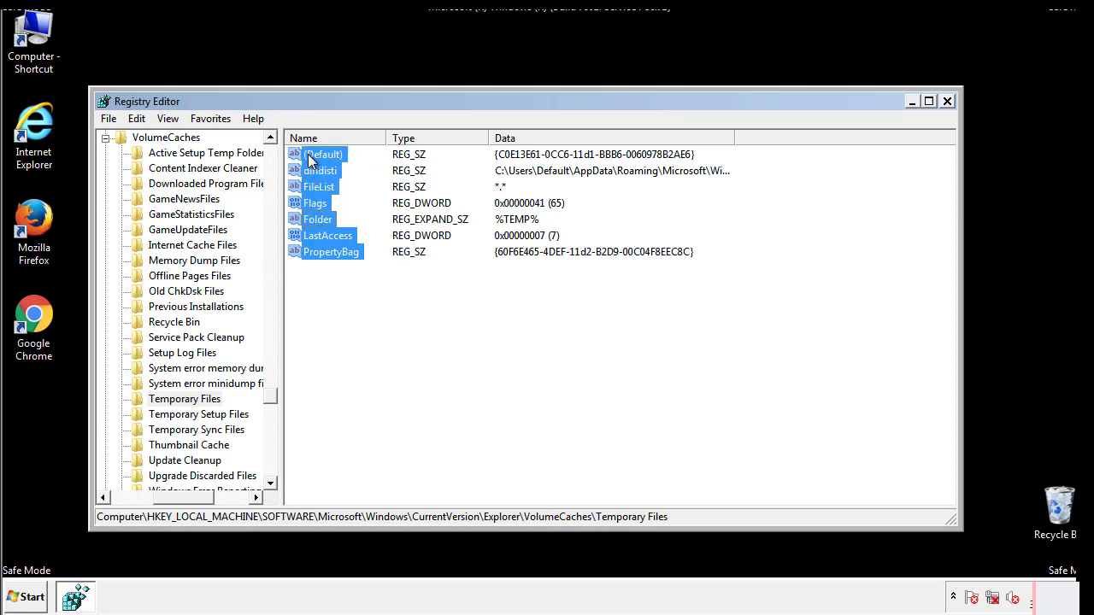
right_click(309, 161)
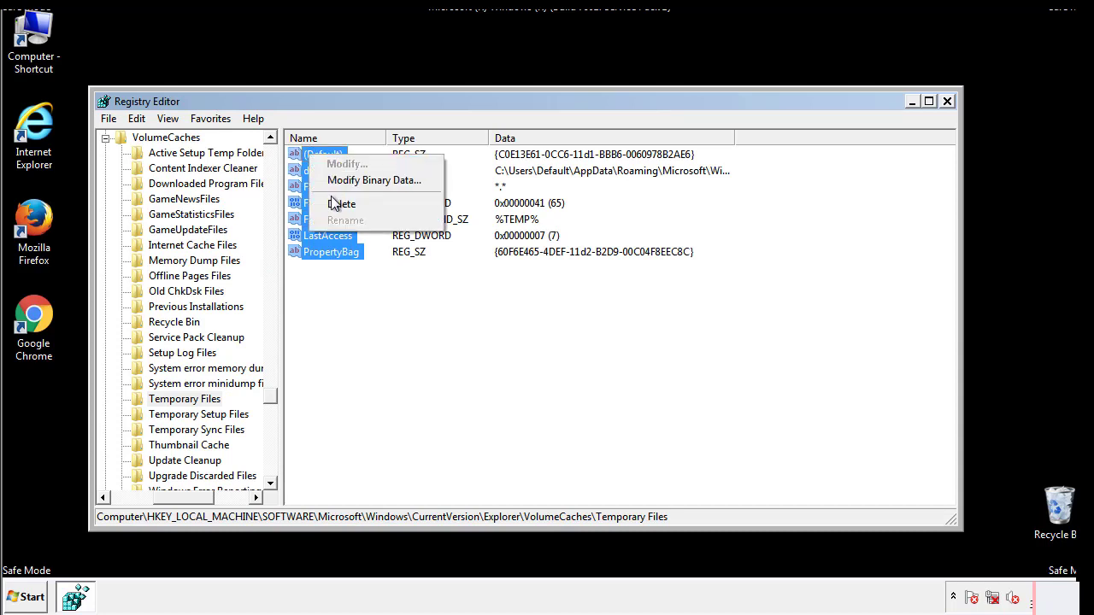
click(332, 203)
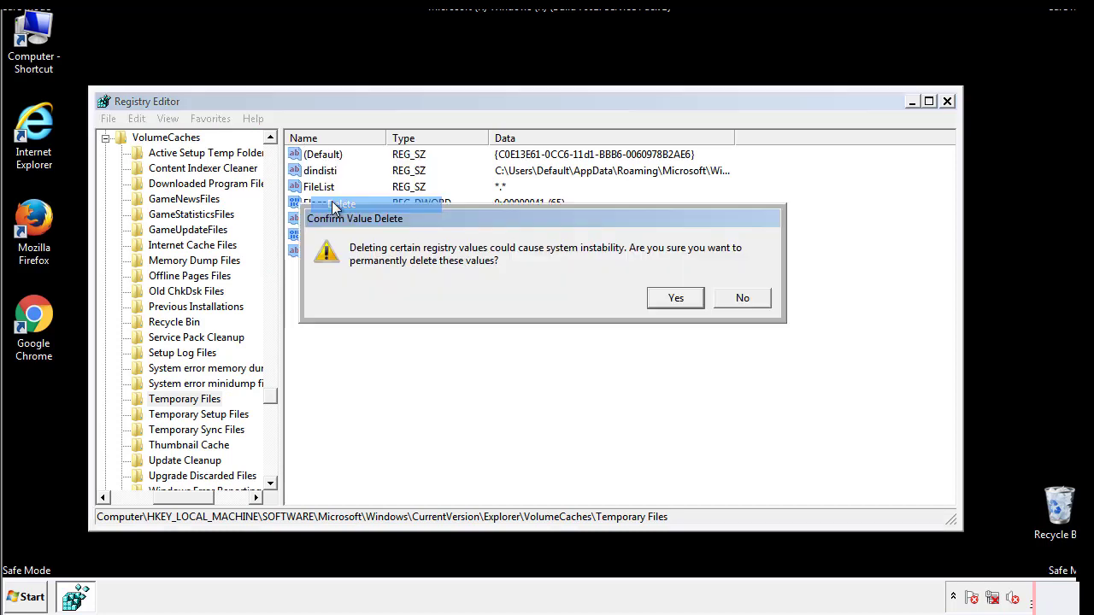
click(696, 298)
click(381, 210)
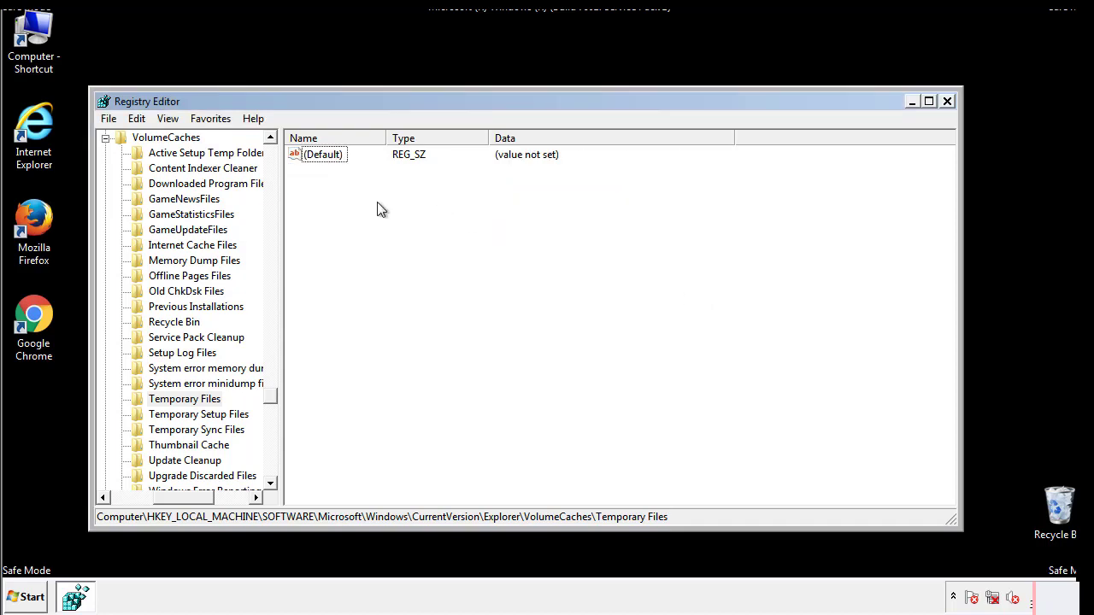
Close Registry Editor and launch System Configuration (msconfig) from the Start search.
click(947, 101)
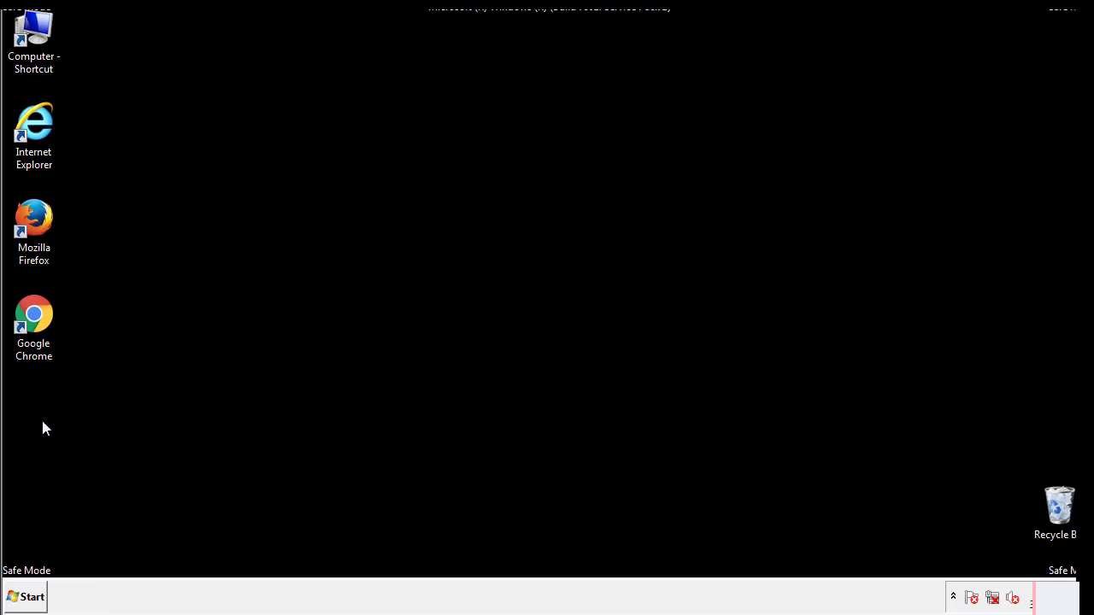
click(24, 598)
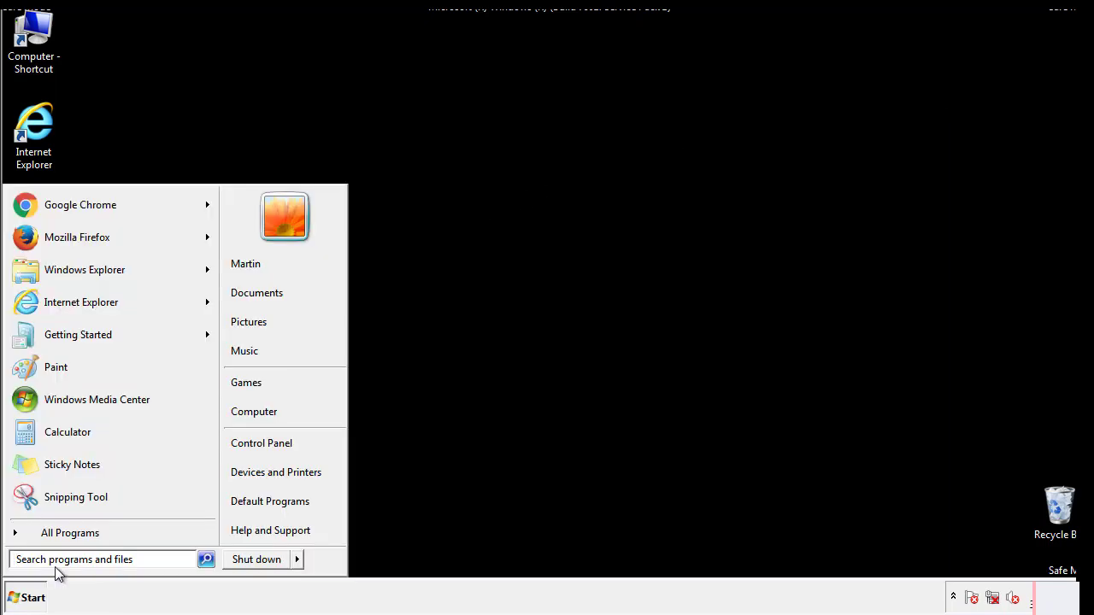
text(mscon)
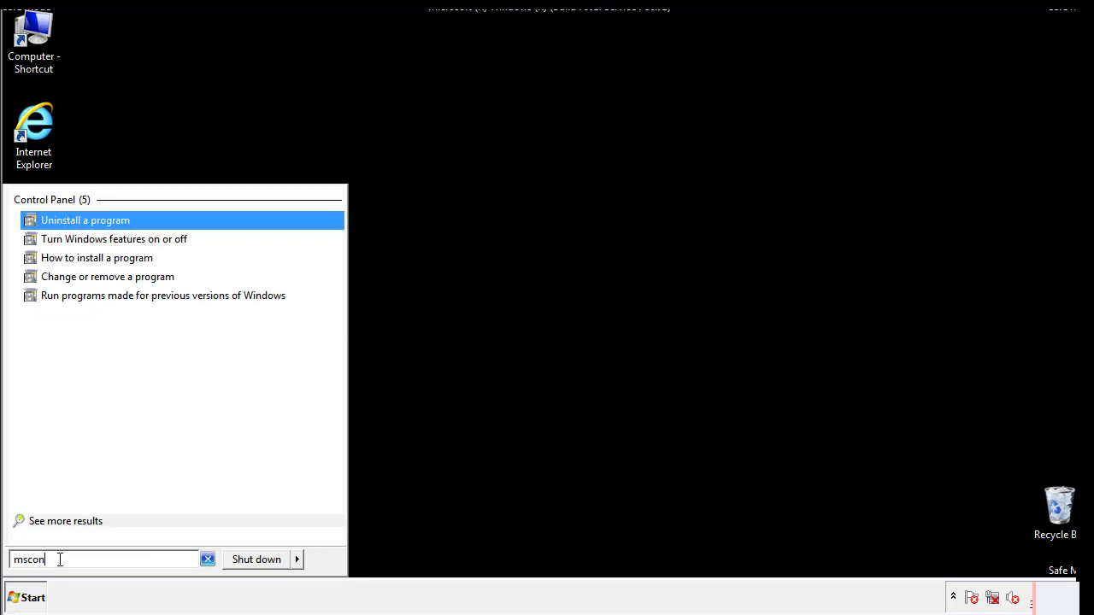
text(fig)
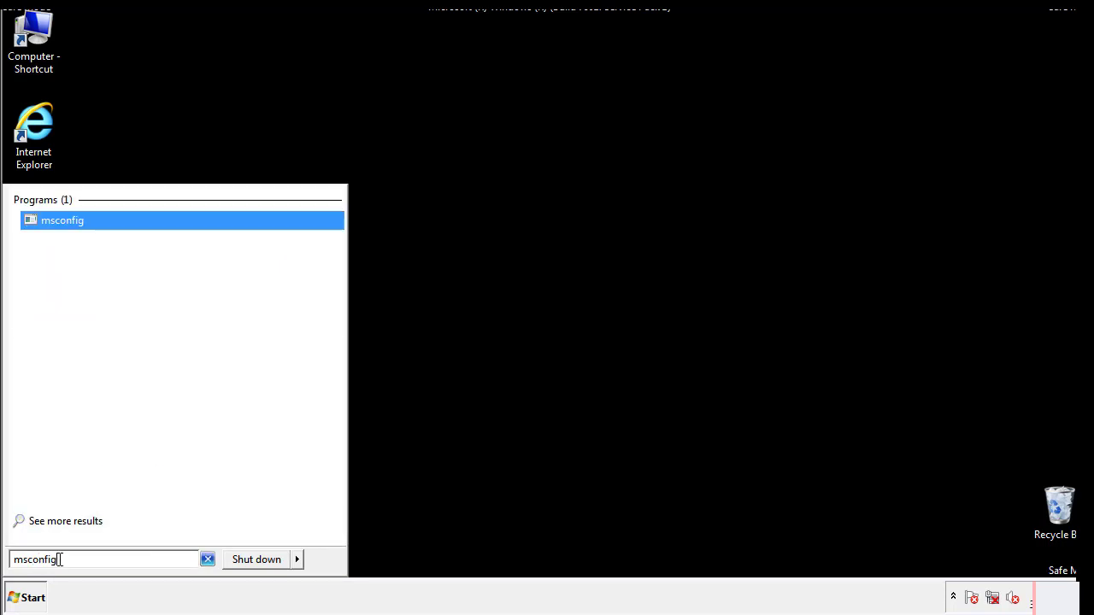
key(Return)
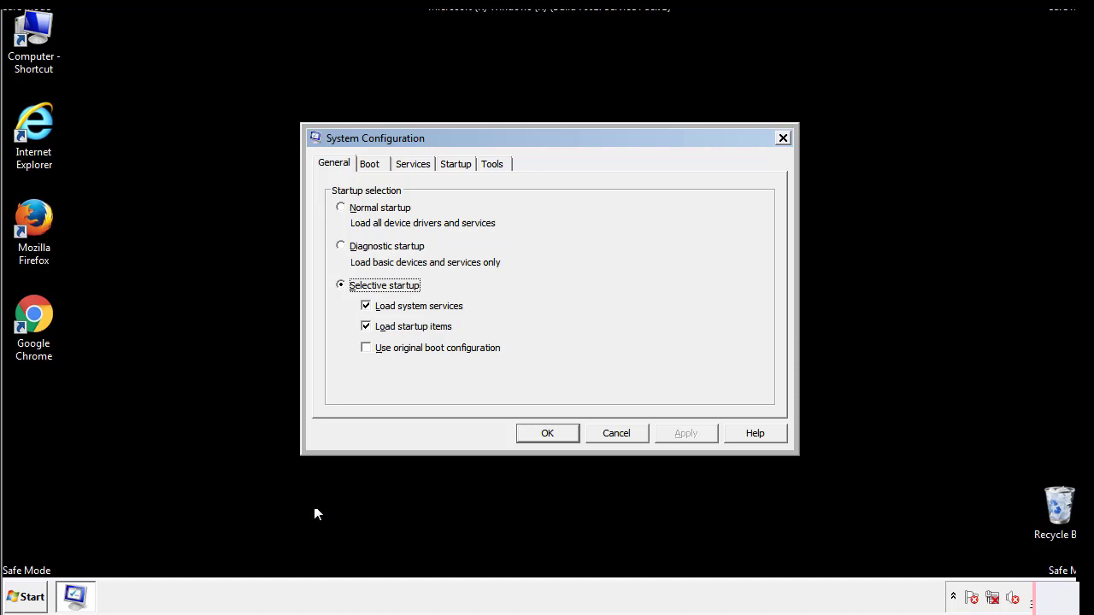
Uncheck Safe boot under Boot options, apply the change, and restart Windows.
click(374, 164)
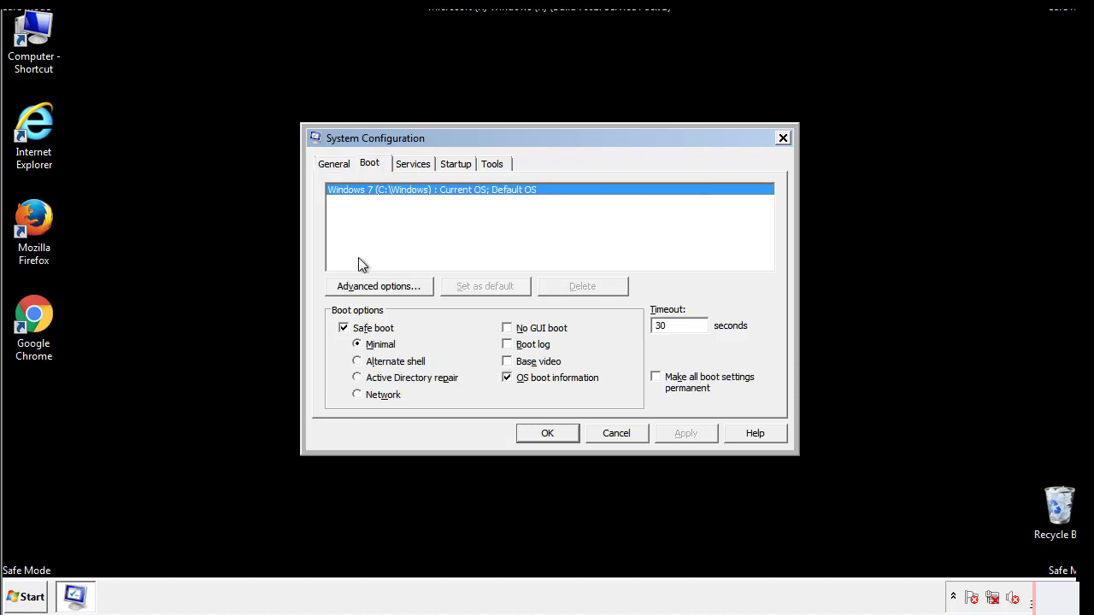
click(346, 329)
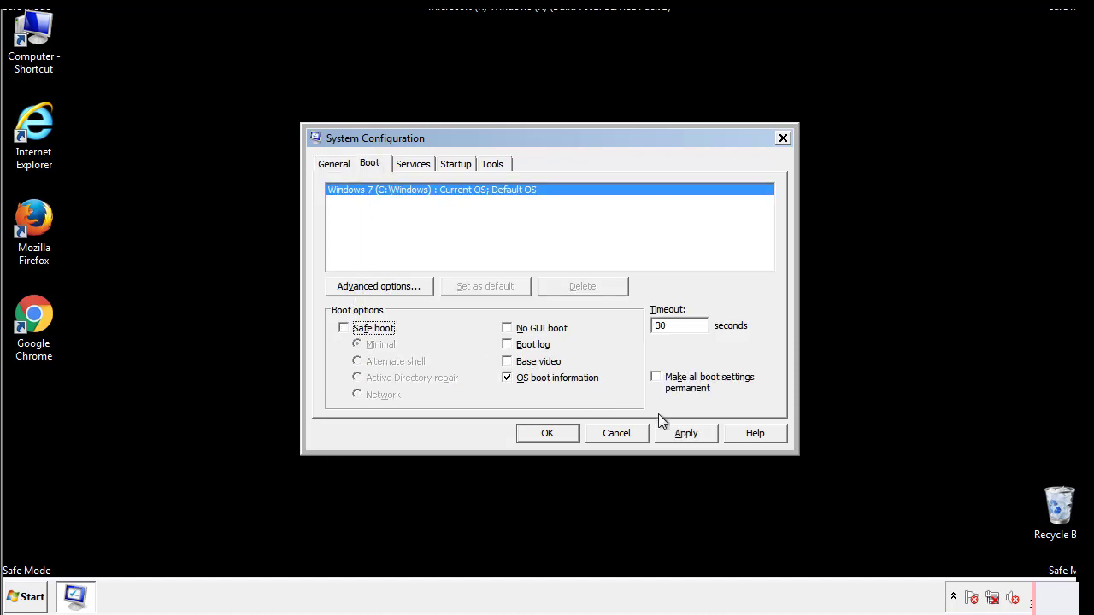
click(688, 432)
click(547, 434)
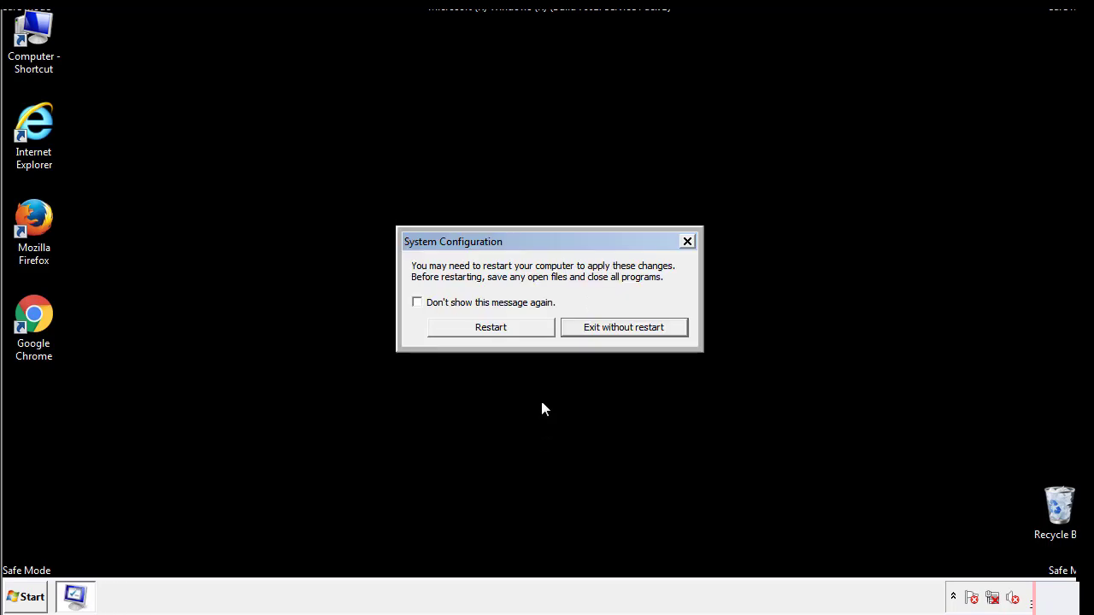
click(506, 333)
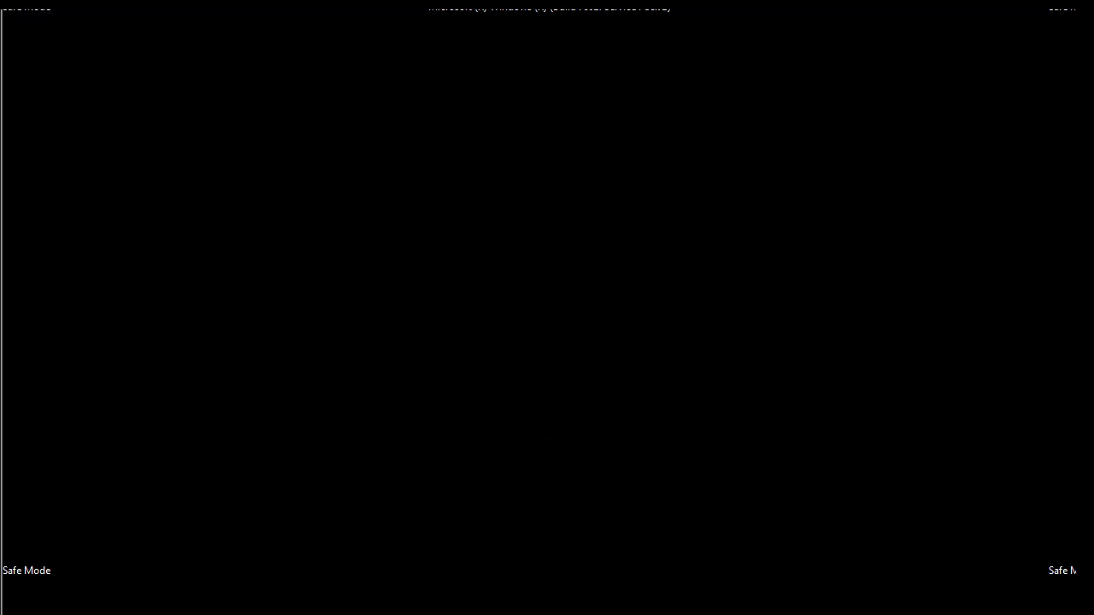